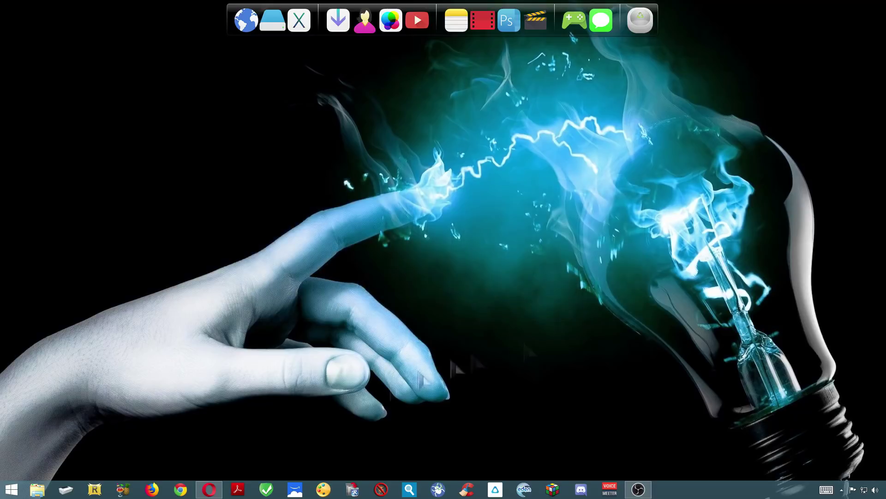
Step: Download the recommended 64-bit installer httrack_x64-3.49.2.exe from the HTTrack page in Opera into the Téléchargements folder
left_click(208, 488)
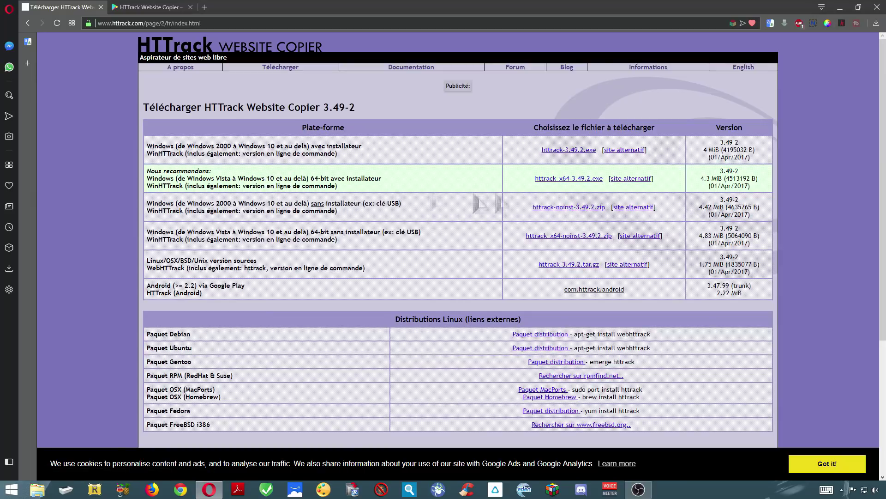
left_click(583, 180)
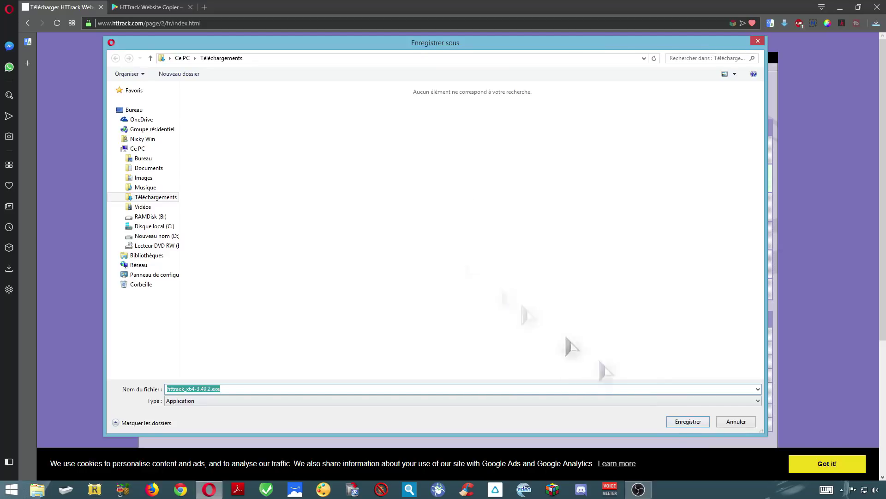
left_click(688, 421)
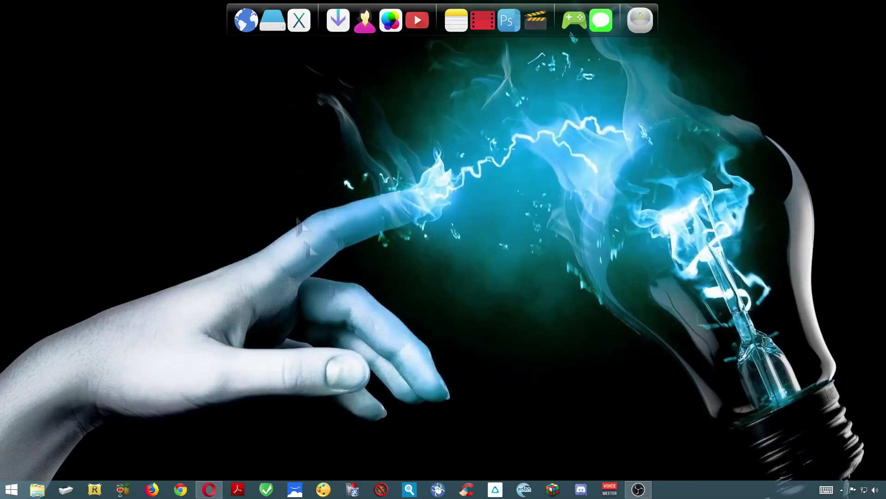
Step: Run httrack_x64-3.49.2.exe from the downloads folder and accept the license agreement in the setup wizard
left_click(338, 20)
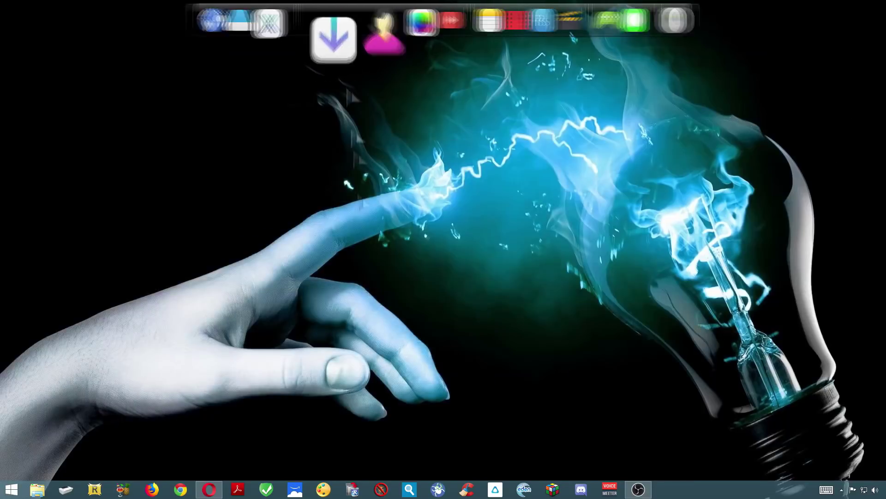
double_click(291, 217)
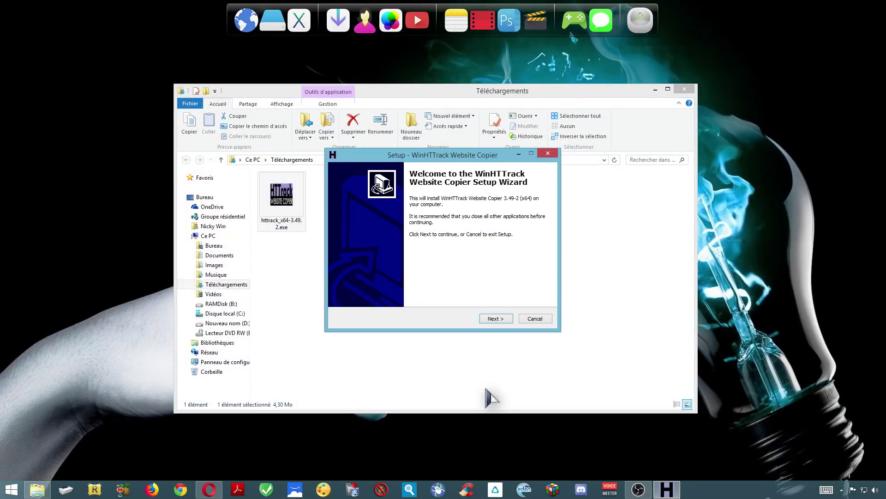
left_click(495, 318)
left_click(349, 290)
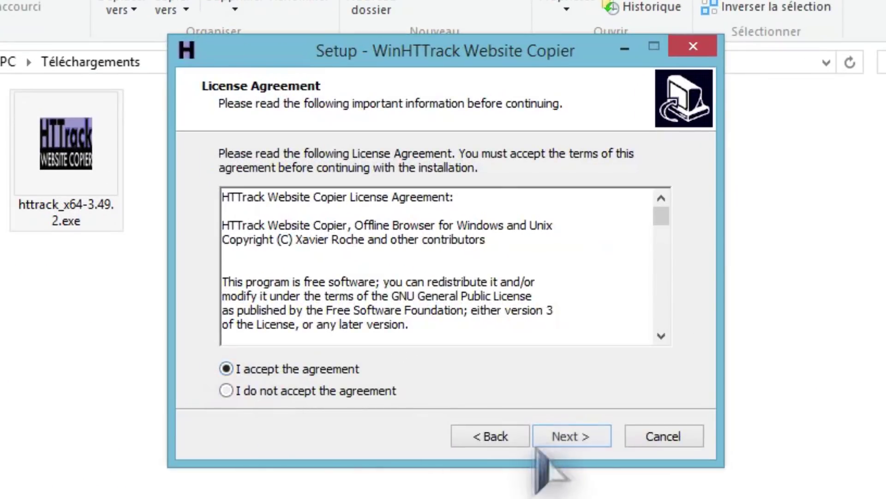
left_click(541, 444)
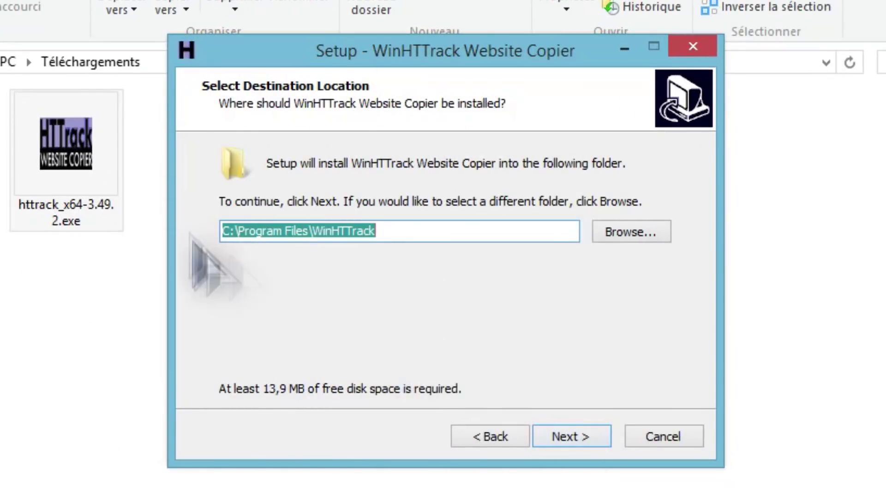
Step: Set the installation destination to D:\WinHTTrack by choosing the drive Nouveau nom (D:)
left_click(630, 232)
left_click_drag(609, 258, 600, 324)
left_click(289, 356)
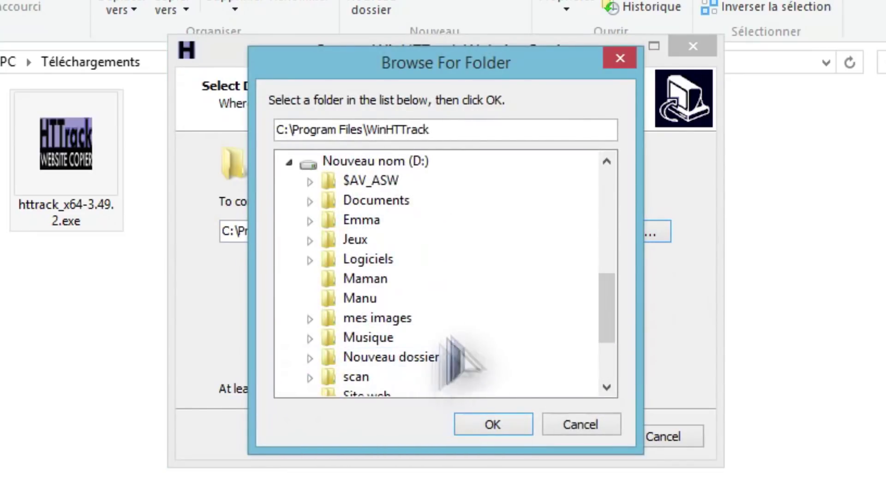
left_click(377, 318)
scroll(394, 348, "down", 1)
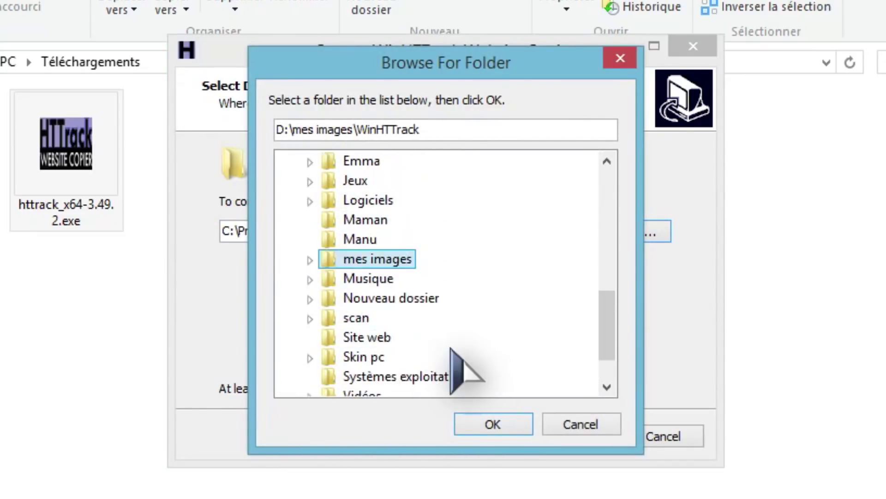
scroll(416, 332, "up", 3)
left_click(392, 279)
left_click(495, 423)
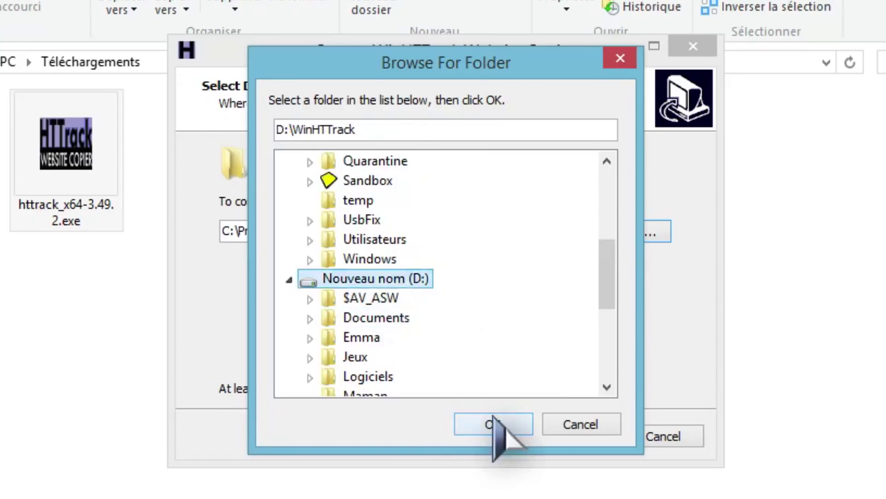
Step: Install WinHTTrack with the default Start Menu folder and tasks, and finish setup launching the program without viewing history.txt
left_click(583, 438)
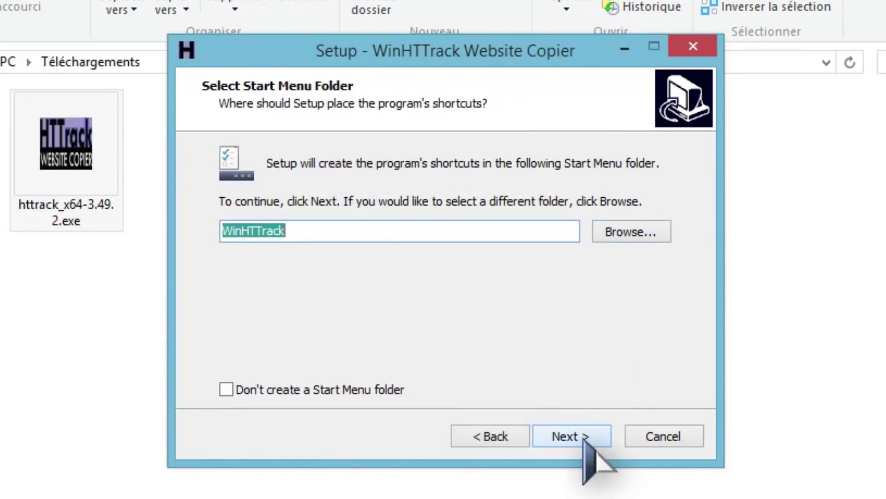
left_click(584, 438)
left_click(585, 436)
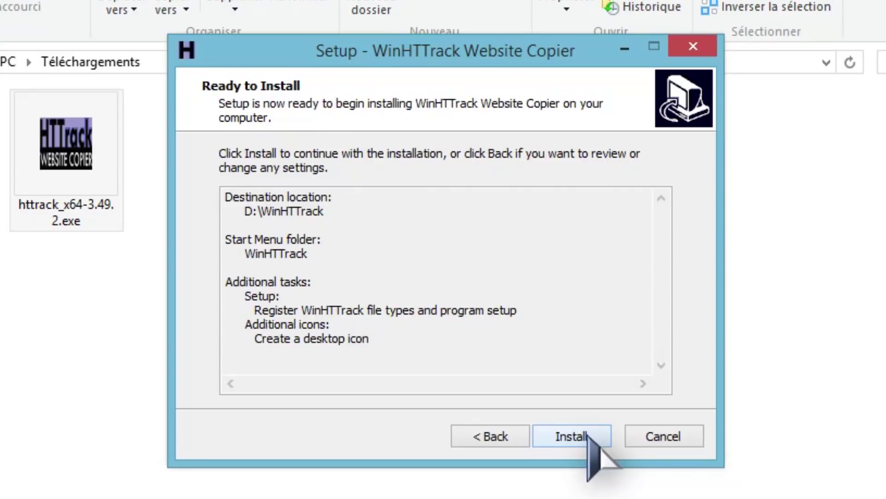
left_click(588, 436)
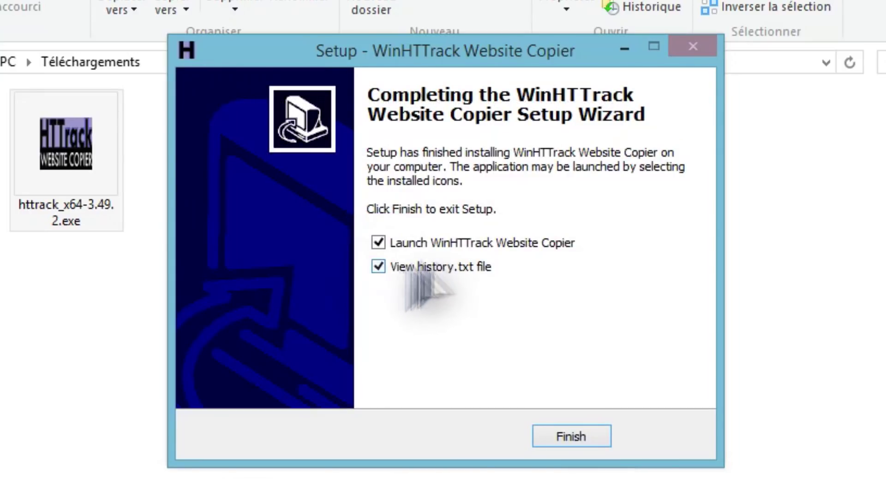
left_click(379, 267)
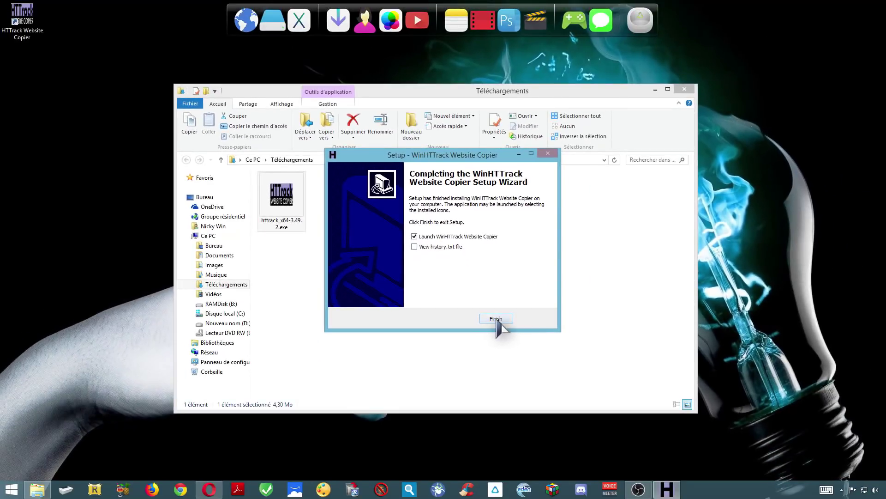
left_click(571, 436)
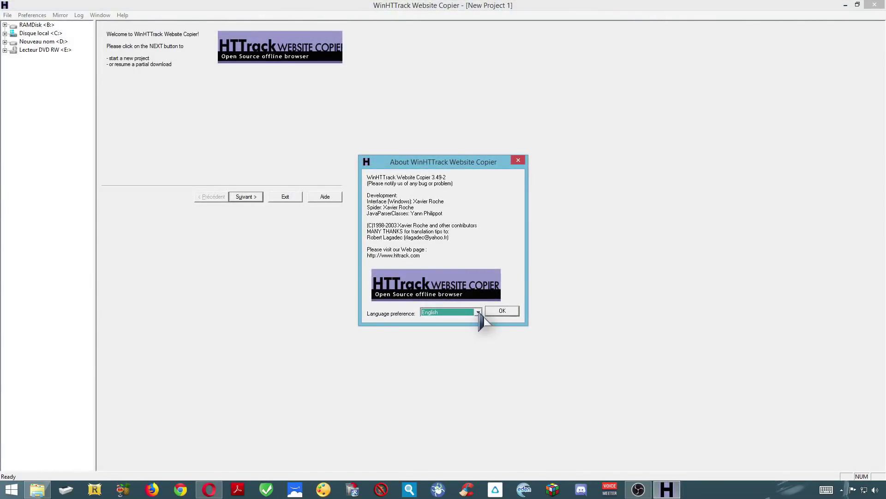
Step: Set the WinHTTrack language preference to Francais and reopen the program from its desktop shortcut
left_click(478, 313)
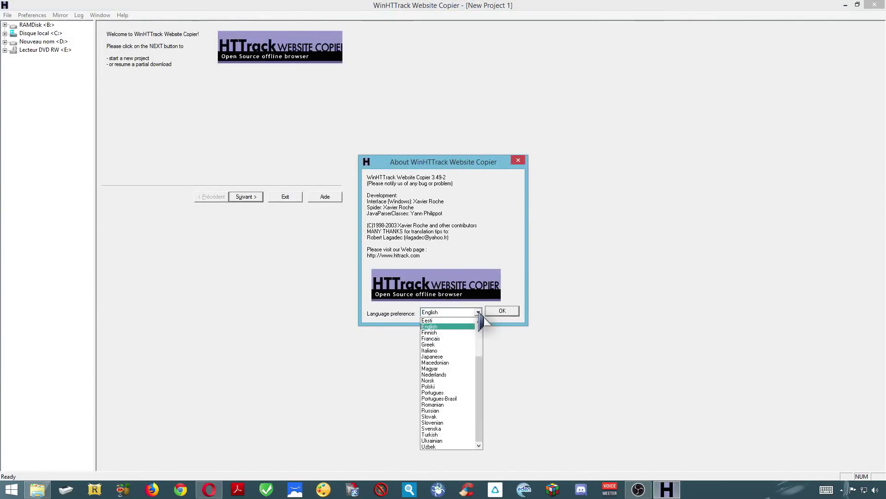
left_click(447, 339)
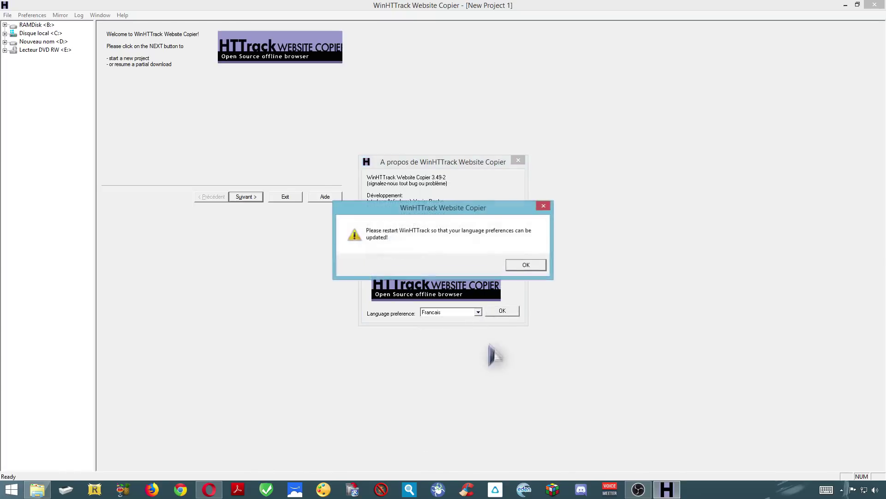
left_click(518, 268)
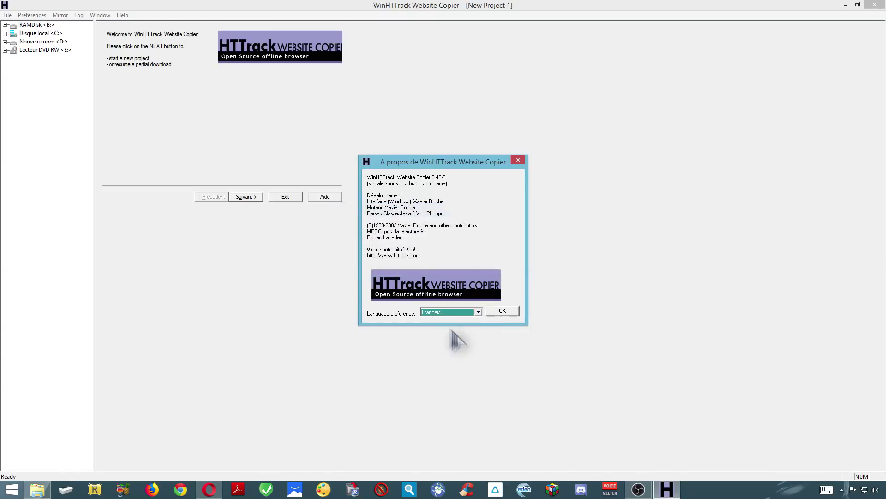
left_click(502, 311)
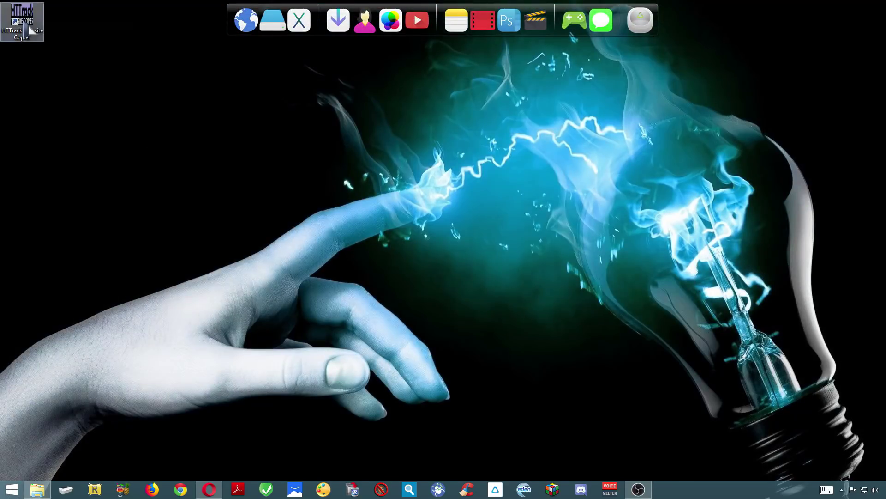
double_click(29, 30)
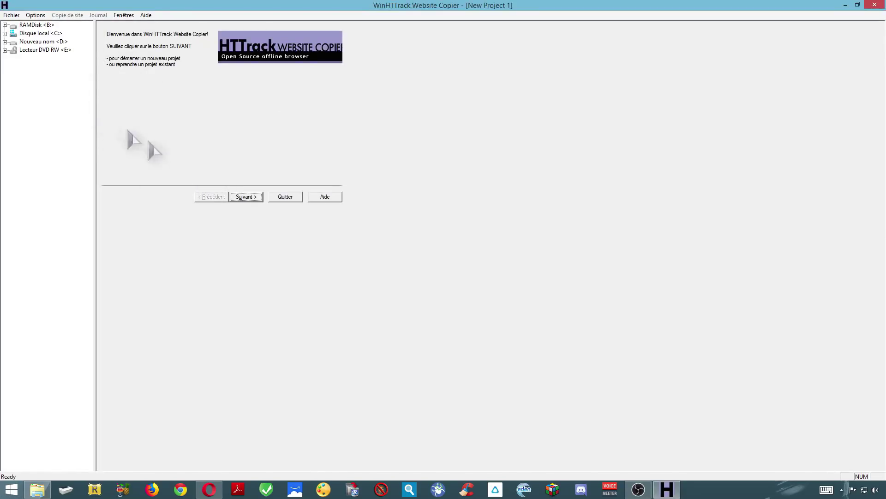
Step: Start a new project named "test" and leave its category blank
left_click(251, 198)
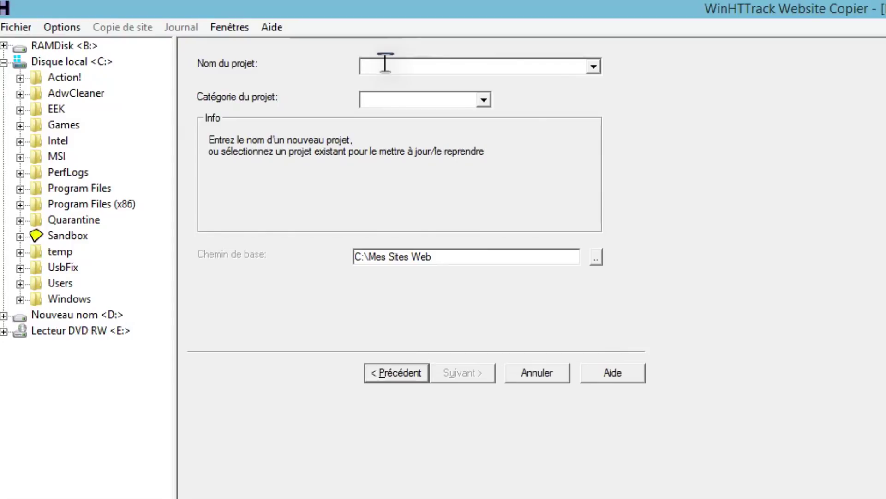
type("test")
key("ctrl+a")
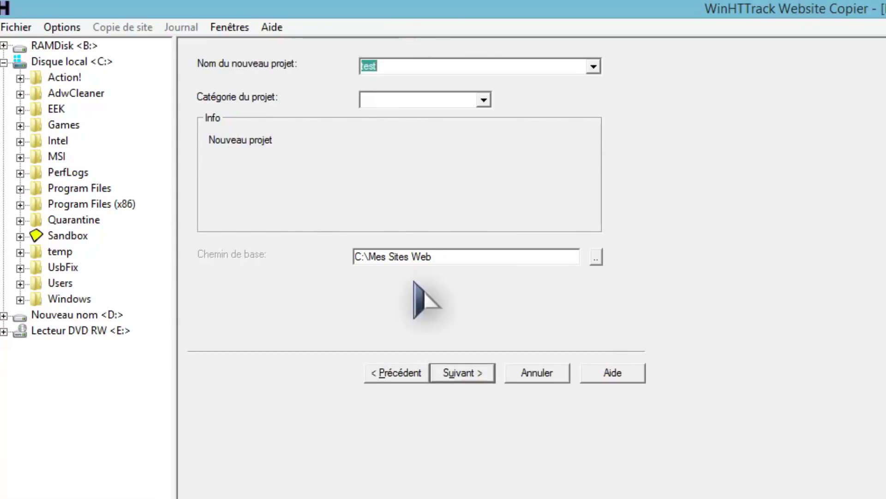
left_click(484, 100)
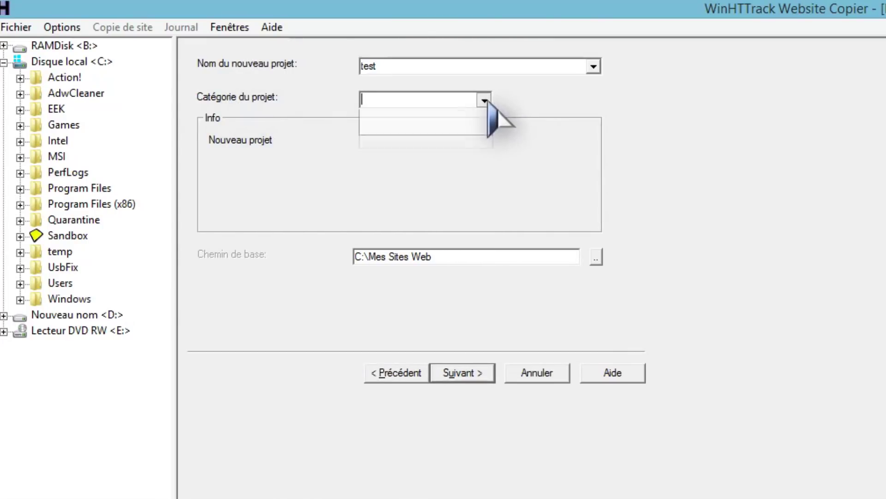
left_click(421, 99)
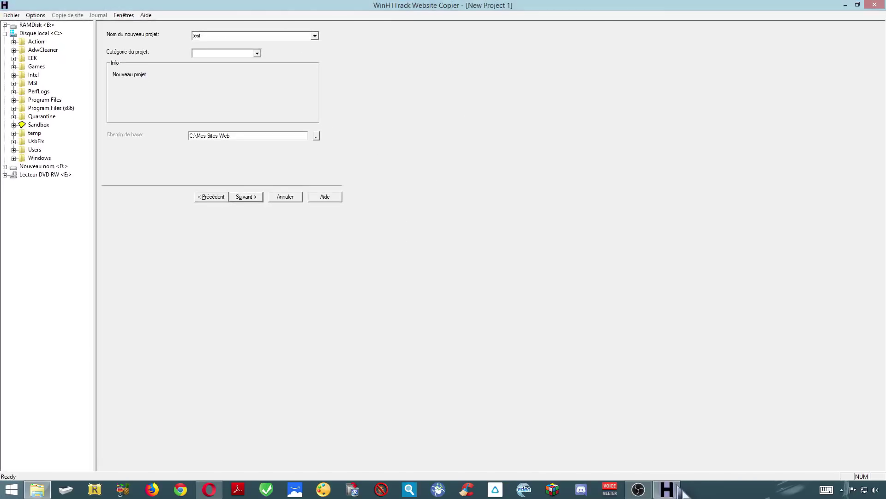
Step: Examine the WinHTTrack installation folder on drive D: in File Explorer and return to the project form
left_click(667, 489)
left_click(281, 29)
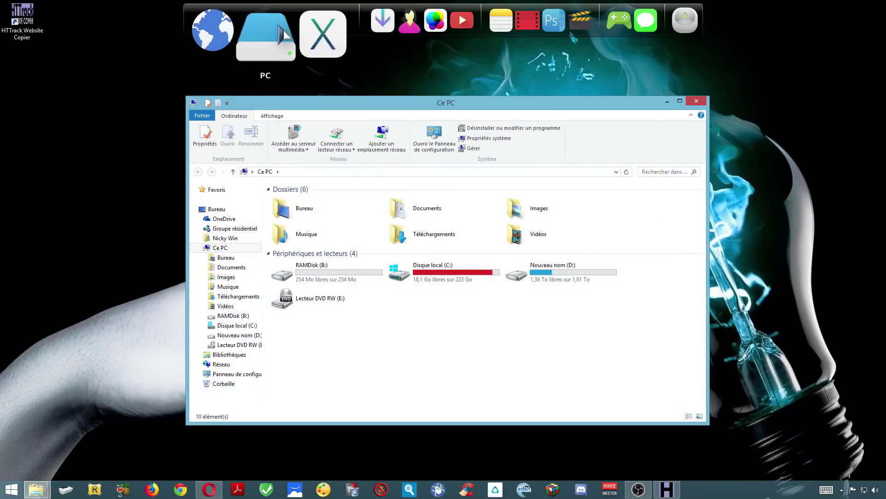
double_click(545, 277)
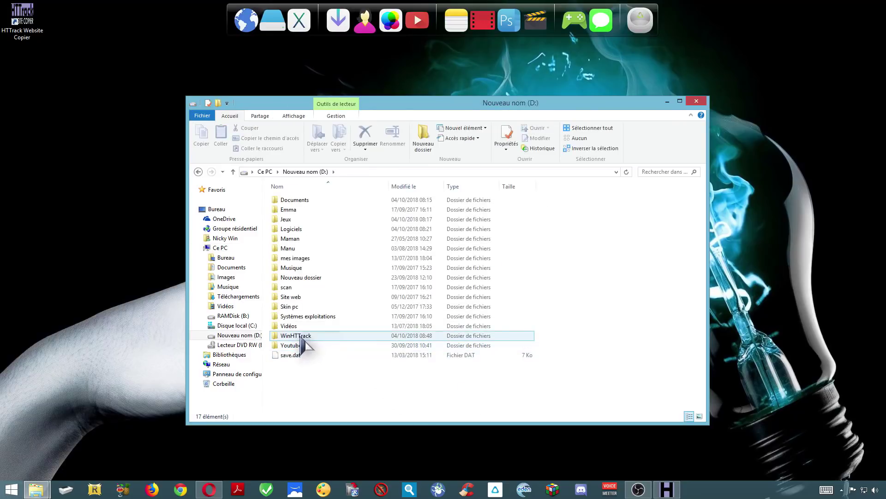
key("alt+Tab")
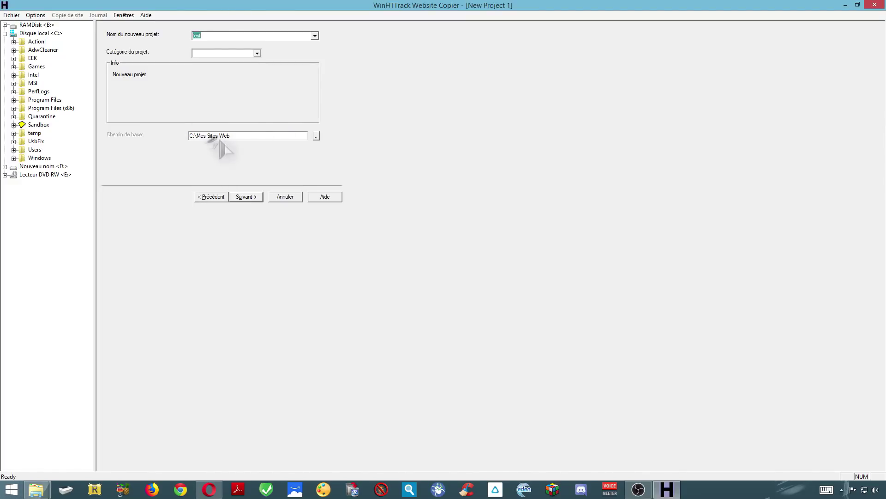
mouse_move(36, 488)
left_click(159, 461)
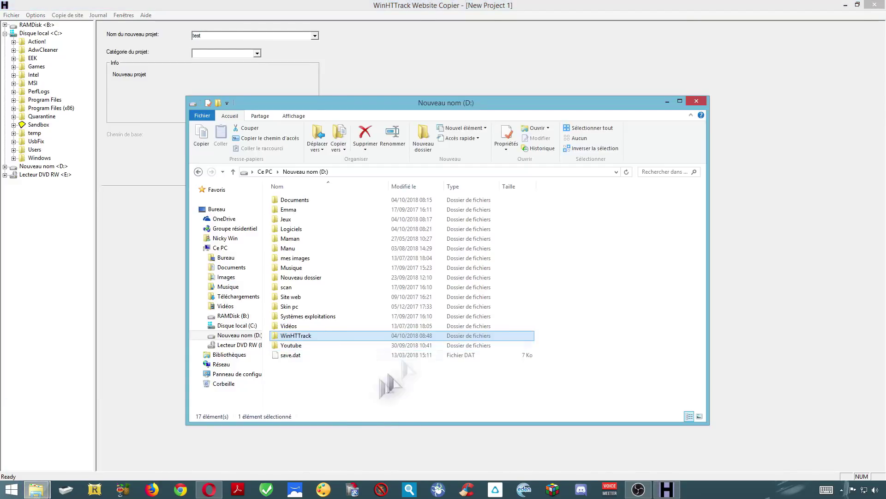
left_click(667, 101)
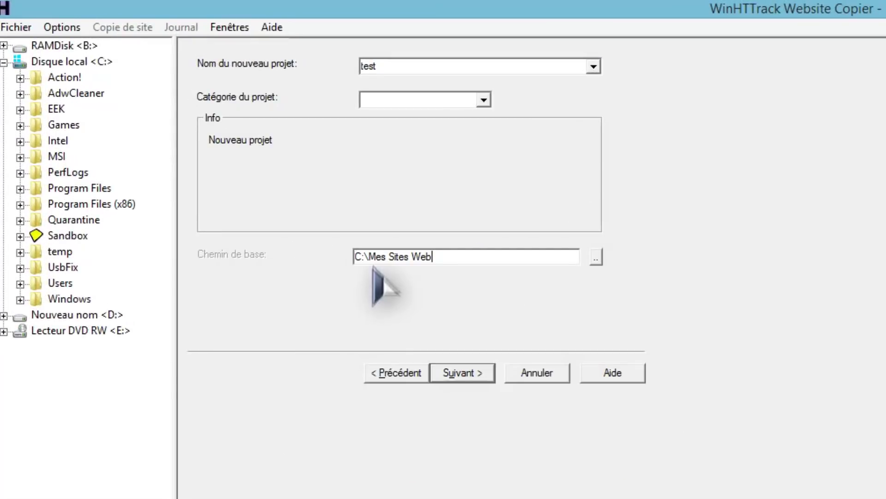
Step: Set the project's base path to D:\Mes Sites Web and continue to the site address page
left_click_drag(379, 256, 337, 257)
left_click(421, 257)
left_click_drag(450, 256, 365, 257)
key("ctrl+c")
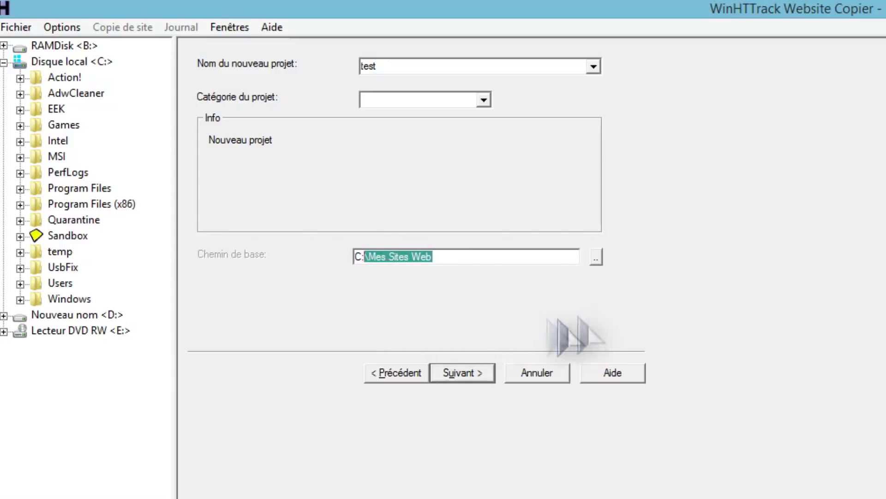
left_click(596, 256)
left_click(757, 498)
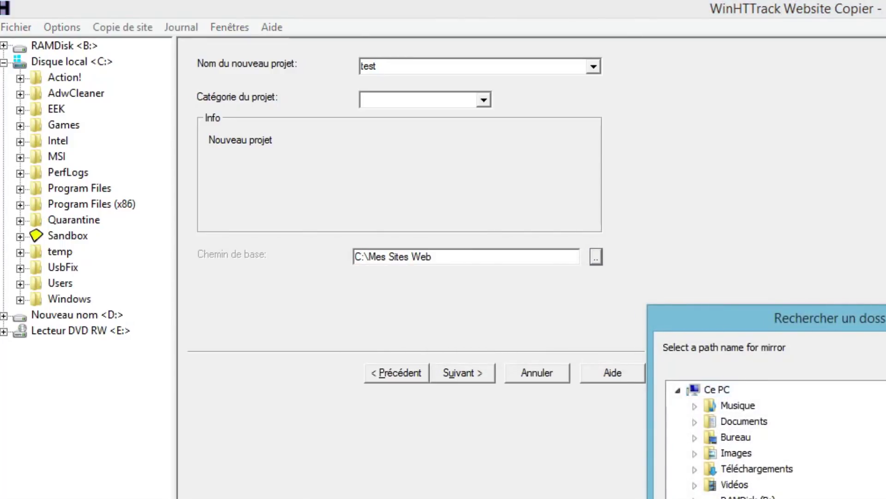
left_click(872, 498)
left_click(390, 255)
key("ctrl+v")
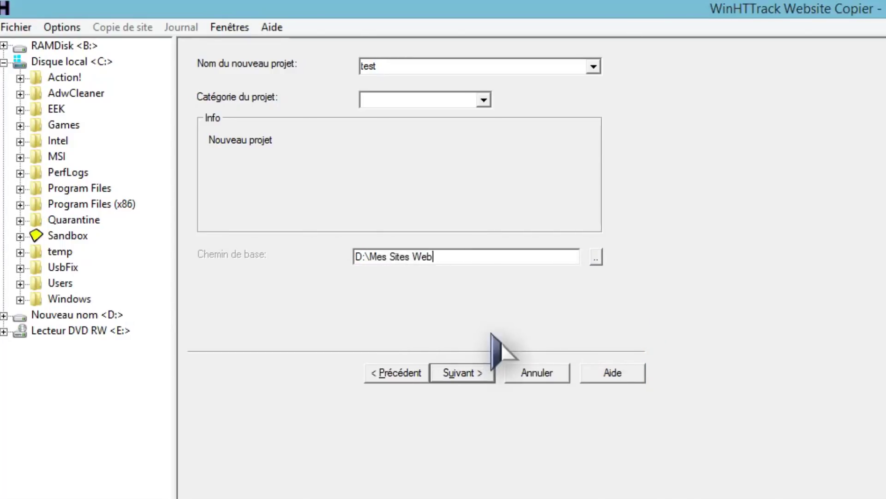
left_click(463, 375)
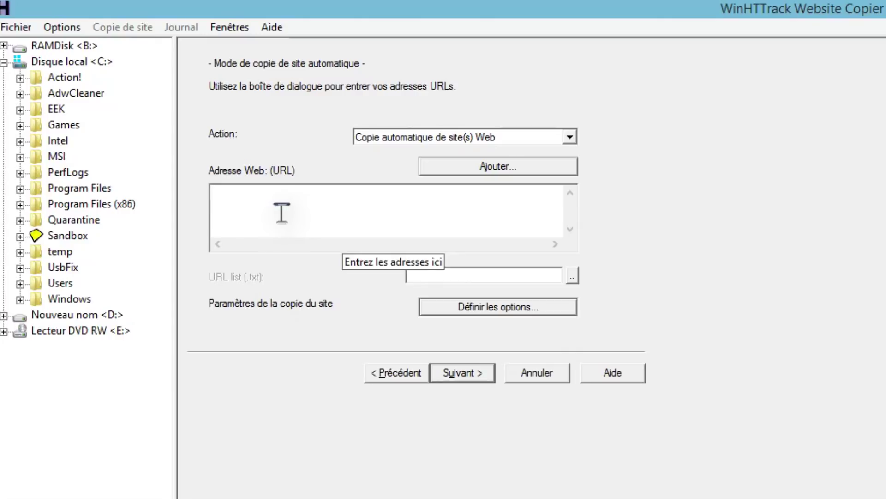
left_click(210, 489)
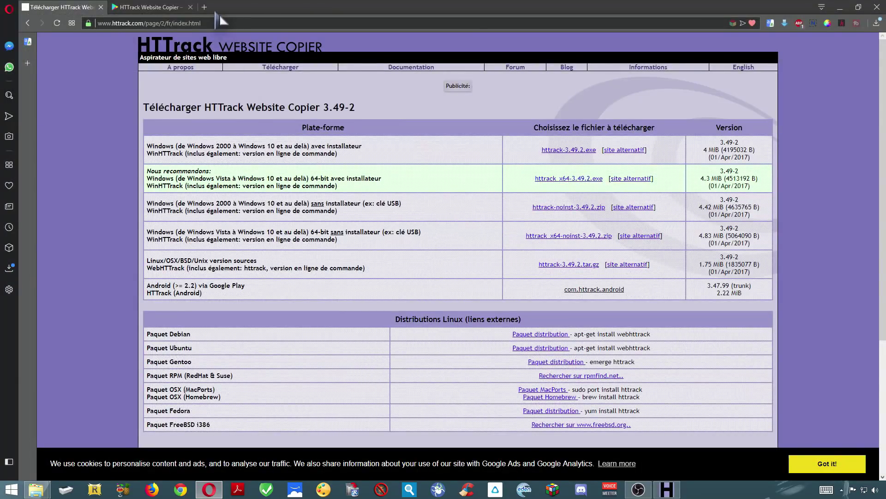
left_click(204, 7)
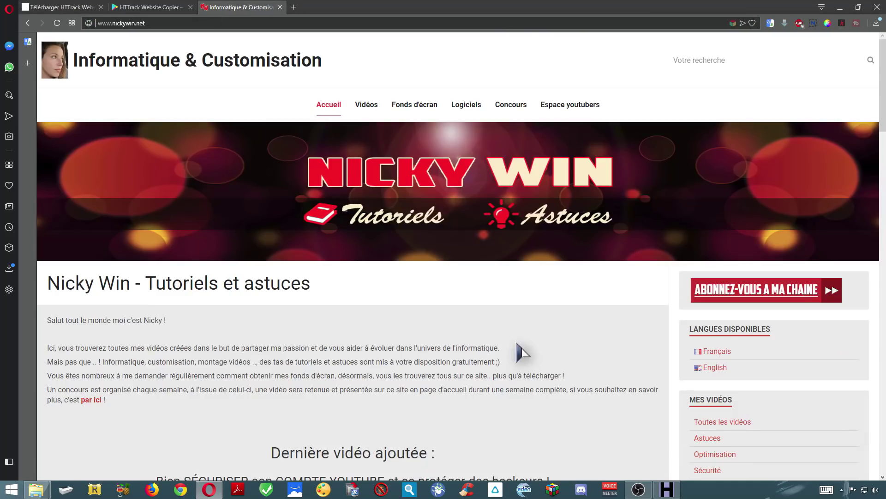
scroll(519, 351, "down", 13)
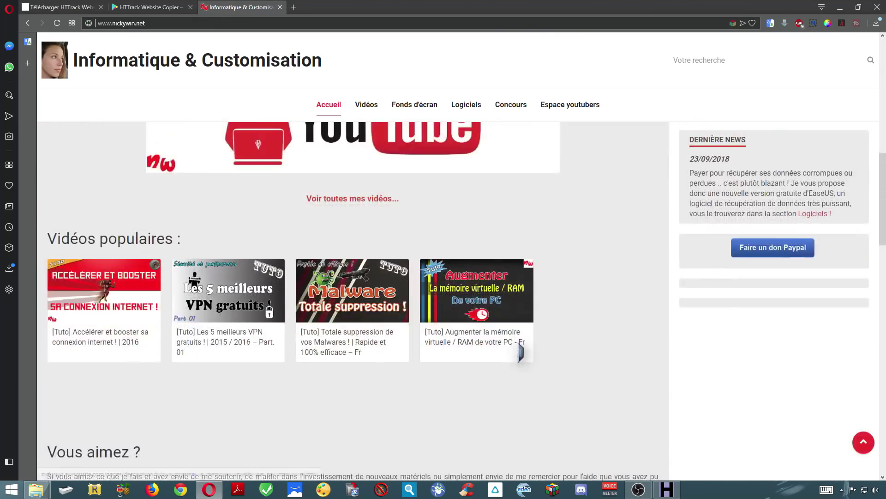
scroll(520, 351, "up", 13)
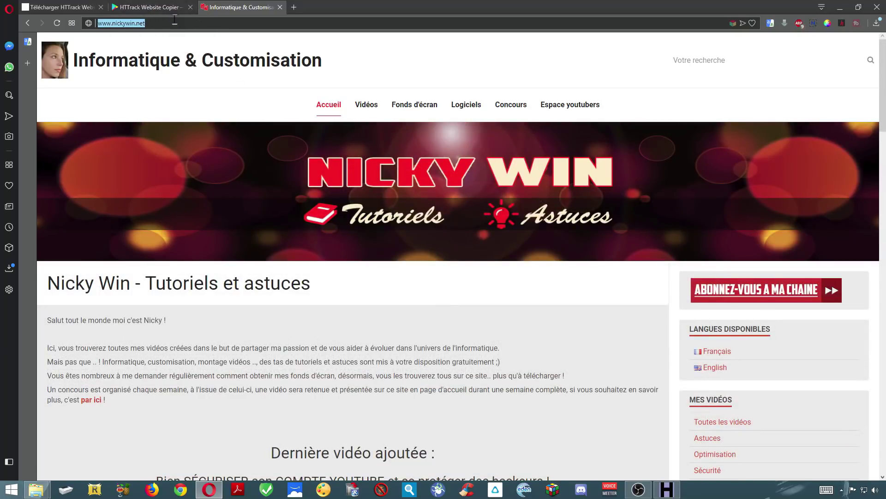
left_click(840, 7)
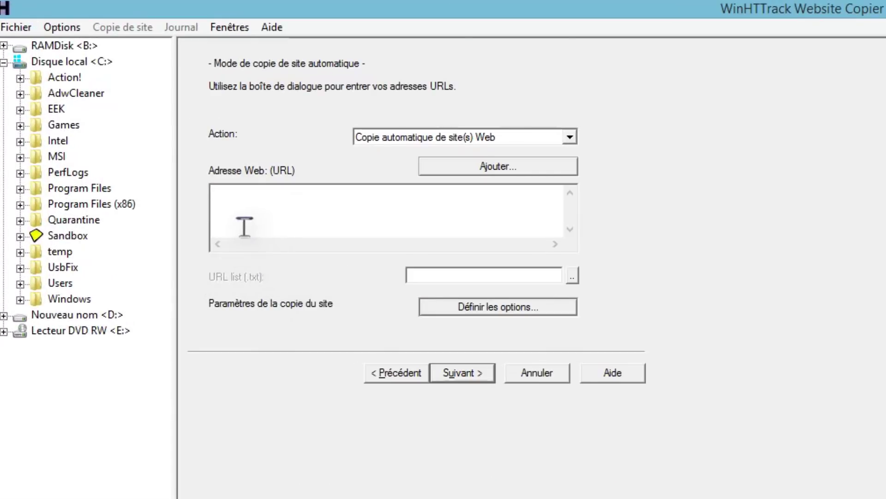
type("http://www.nickywin.net")
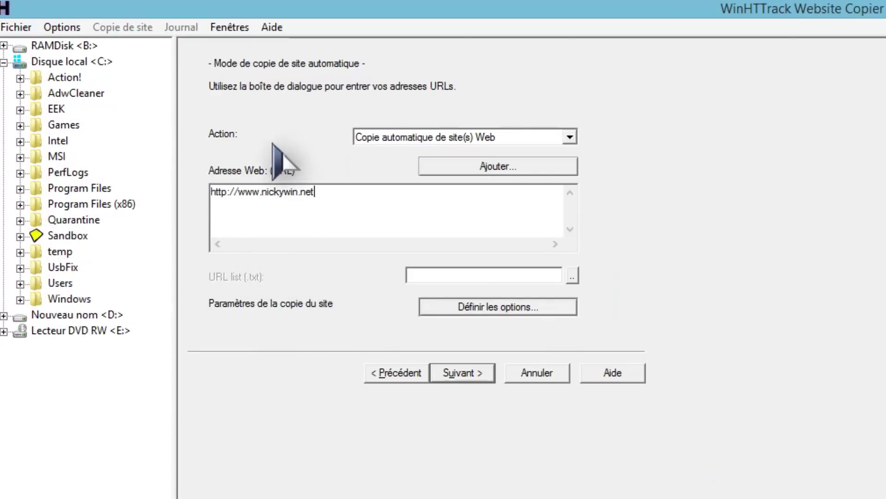
left_click(466, 374)
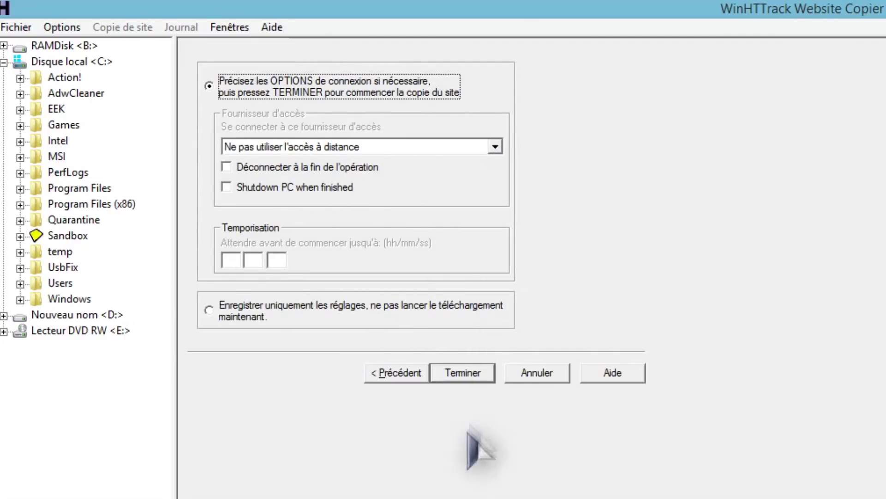
left_click(465, 375)
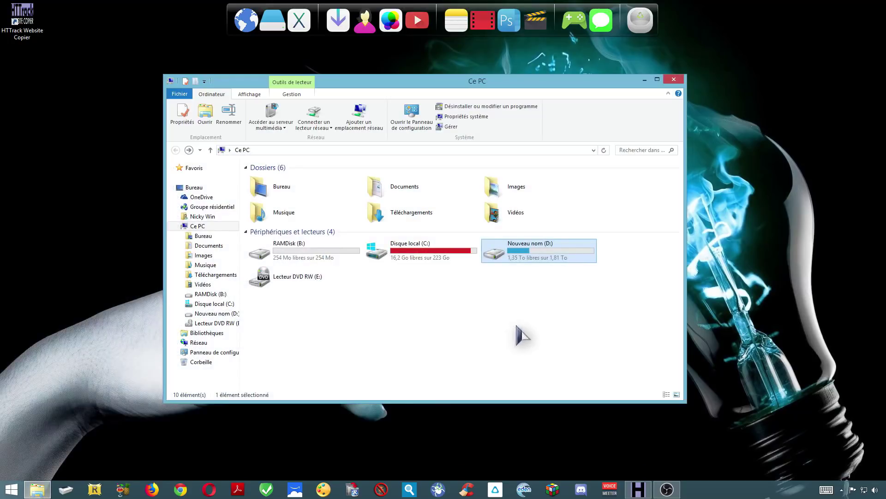
Step: Open the project folder D:\Mes Sites Web\test in File Explorer
double_click(519, 259)
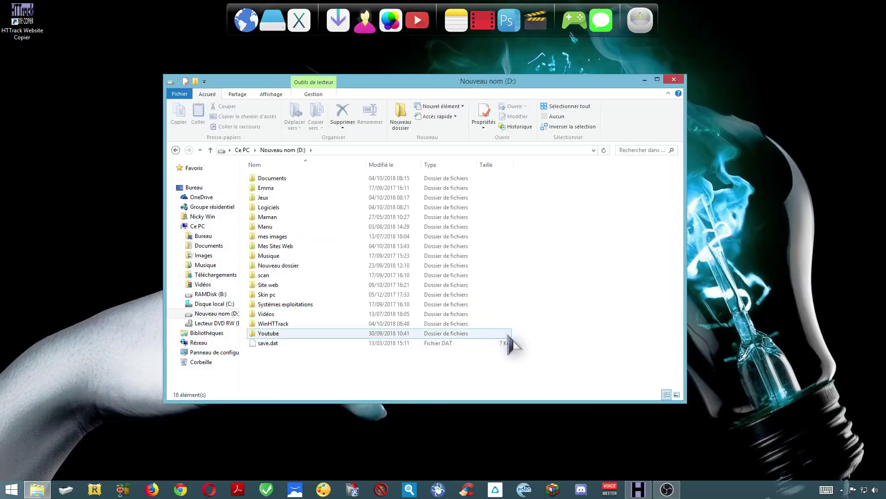
left_click(281, 248)
double_click(281, 248)
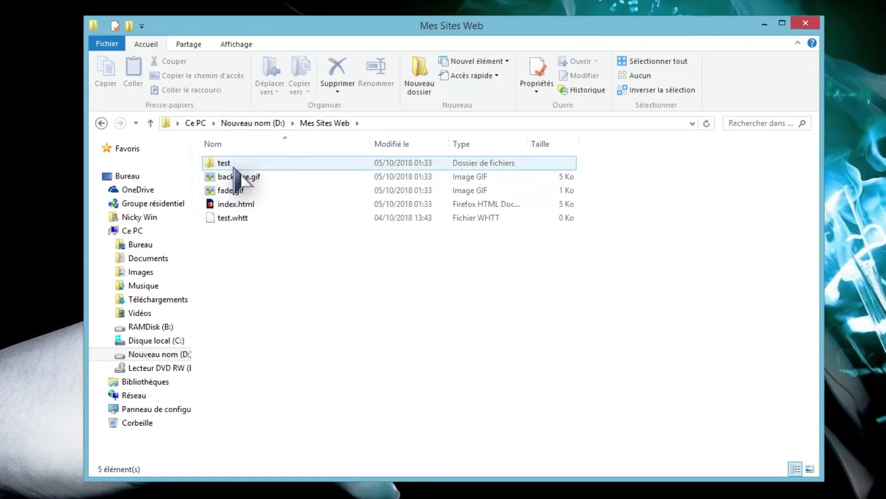
double_click(231, 165)
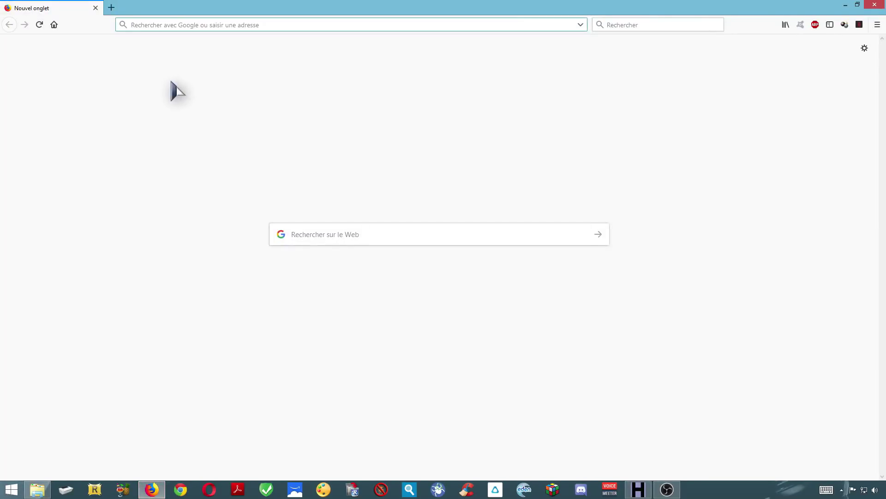
Step: Show the menu bar in Firefox and enable offline mode (Travailler hors connexion)
right_click(673, 8)
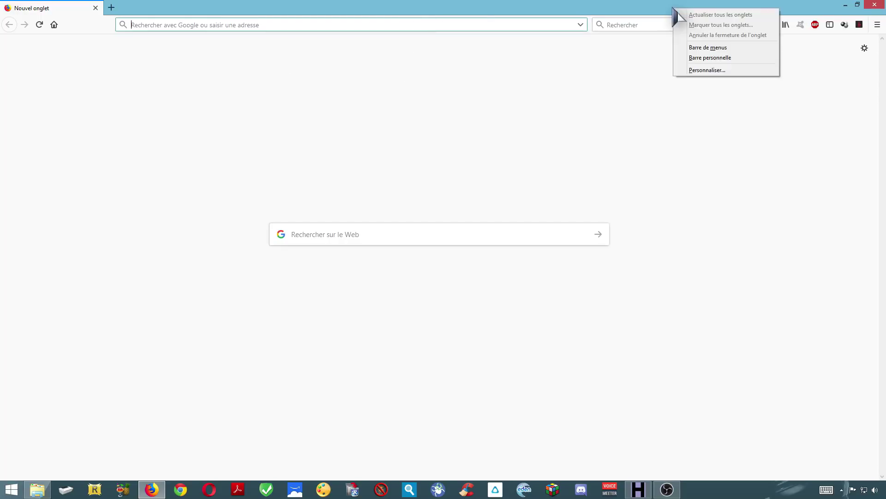
left_click(708, 48)
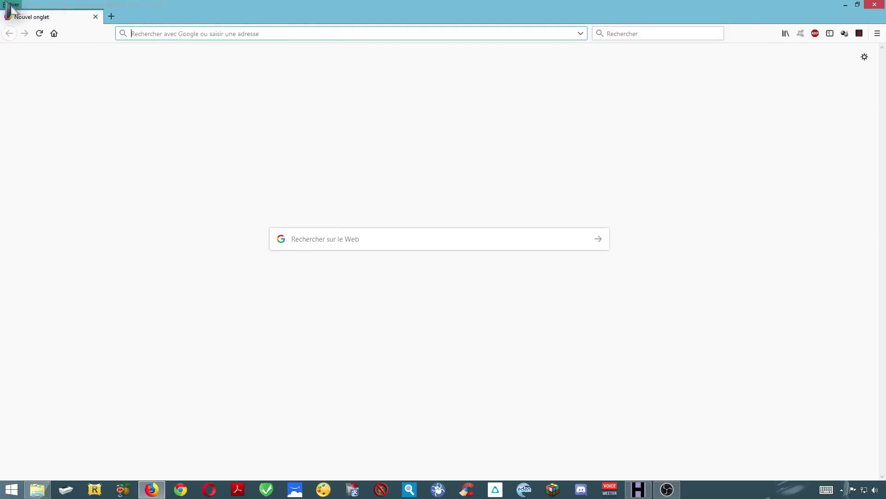
left_click(10, 5)
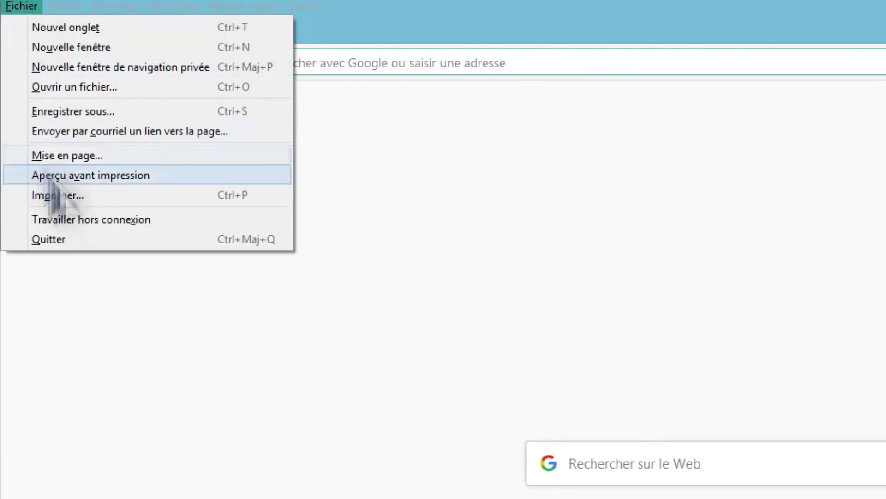
left_click(92, 219)
left_click(20, 6)
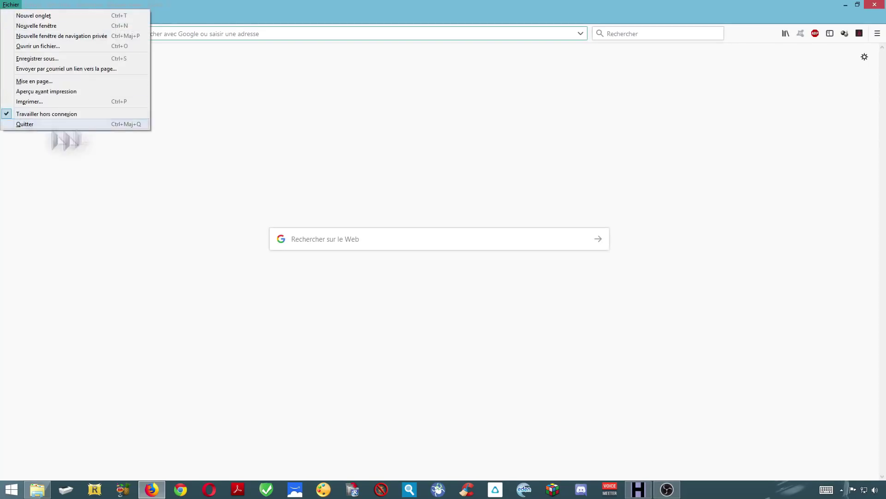
left_click(217, 218)
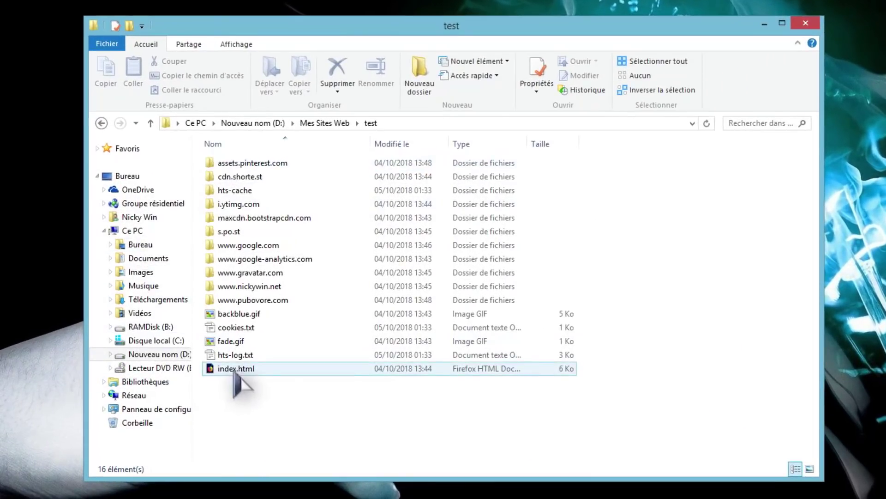
Step: Open index.html from the test folder with Firefox
right_click(233, 368)
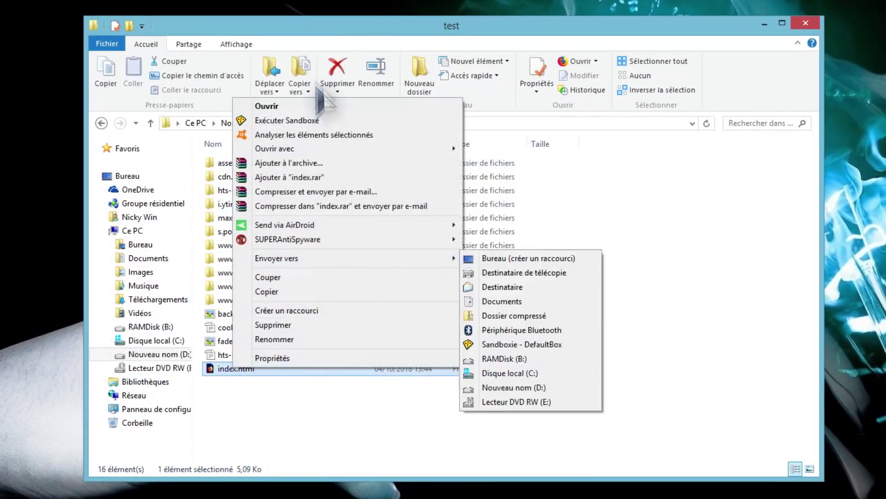
mouse_move(317, 148)
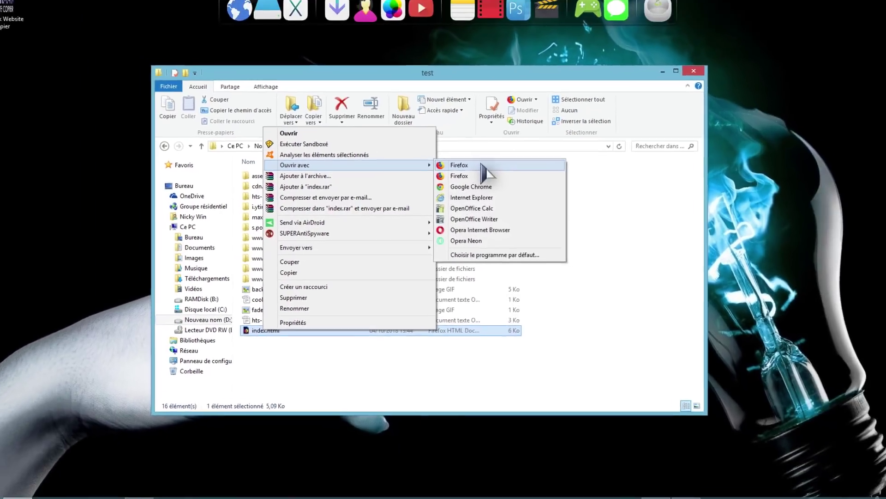
left_click(526, 150)
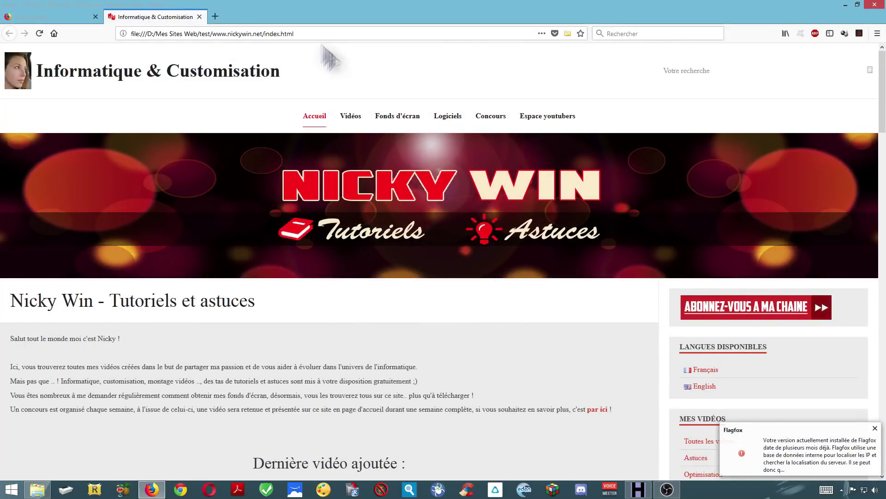
Step: Check the local file address of the copied site and look through its home page, including the embedded video area
left_click_drag(311, 35, 153, 29)
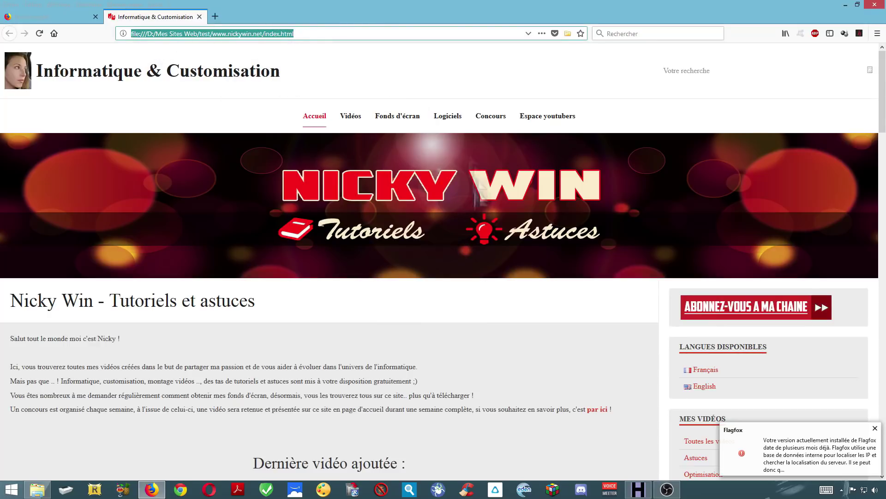
left_click(408, 89)
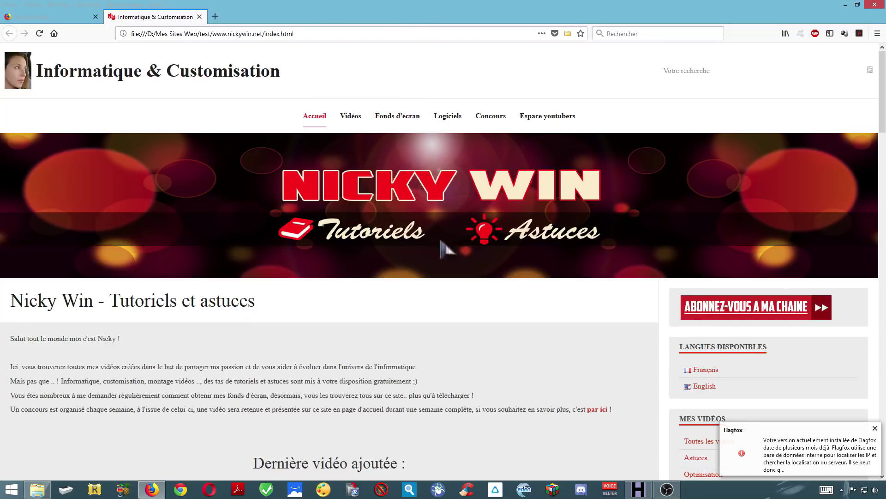
scroll(451, 250, "down", 8)
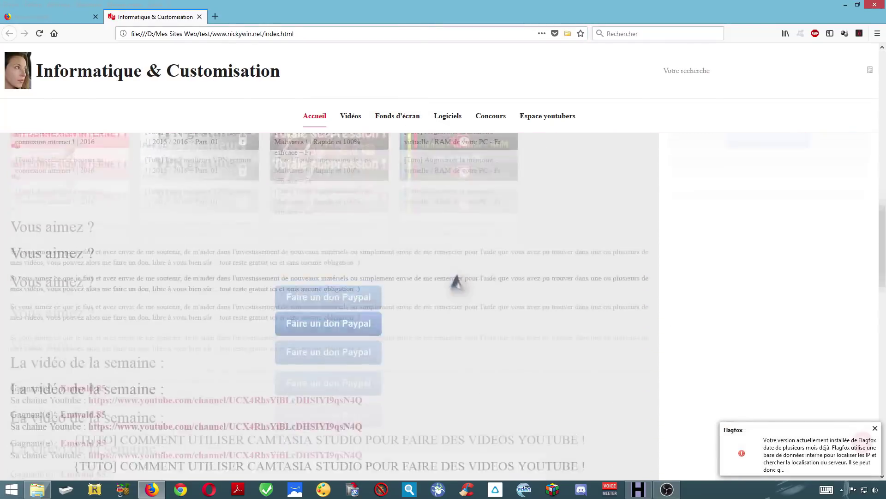
scroll(453, 276, "down", 5)
scroll(453, 276, "up", 8)
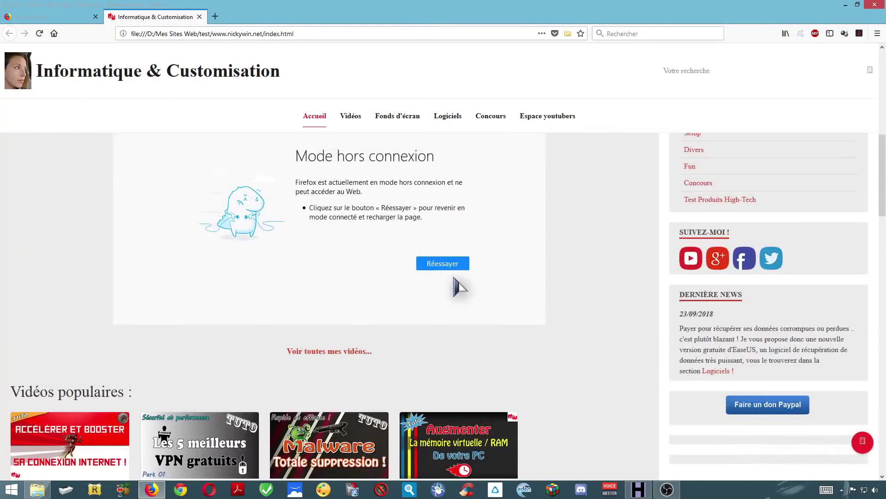
scroll(457, 276, "down", 3)
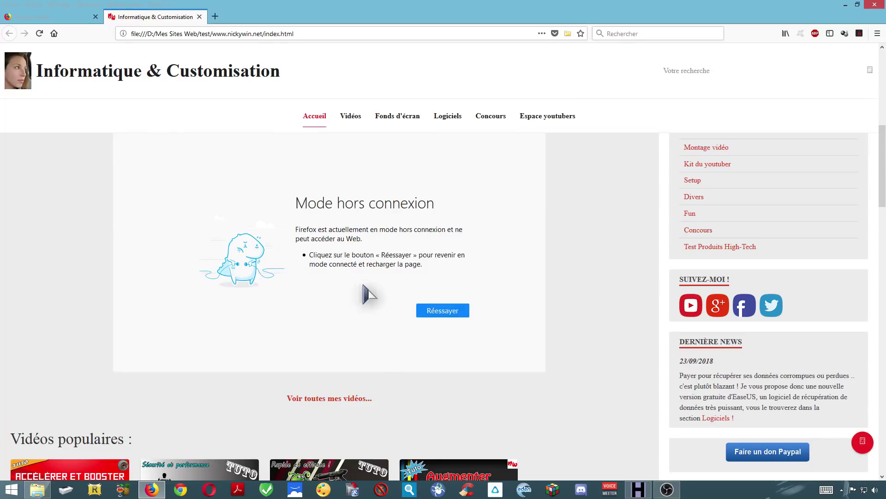
left_click(421, 309)
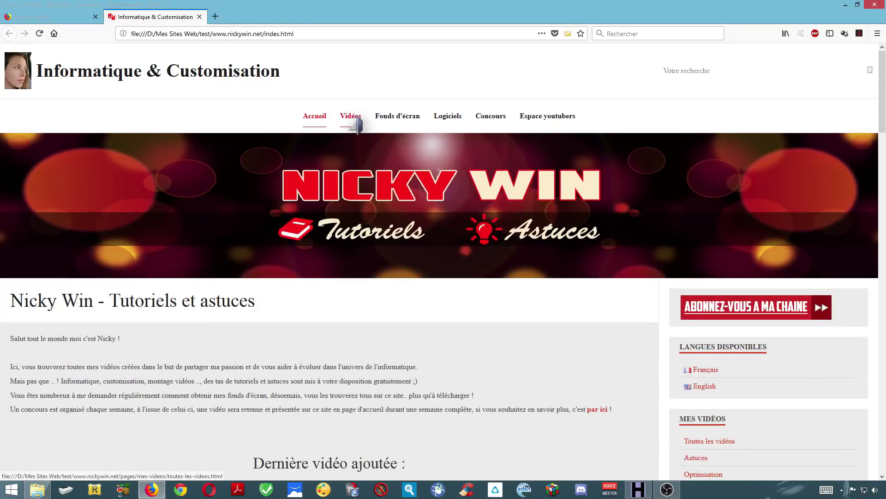
Step: Browse the copied Vidéos and Fonds d'écran pages and view the smiley-fond-ecran wallpaper enlarged
left_click(358, 118)
scroll(471, 369, "down", 5)
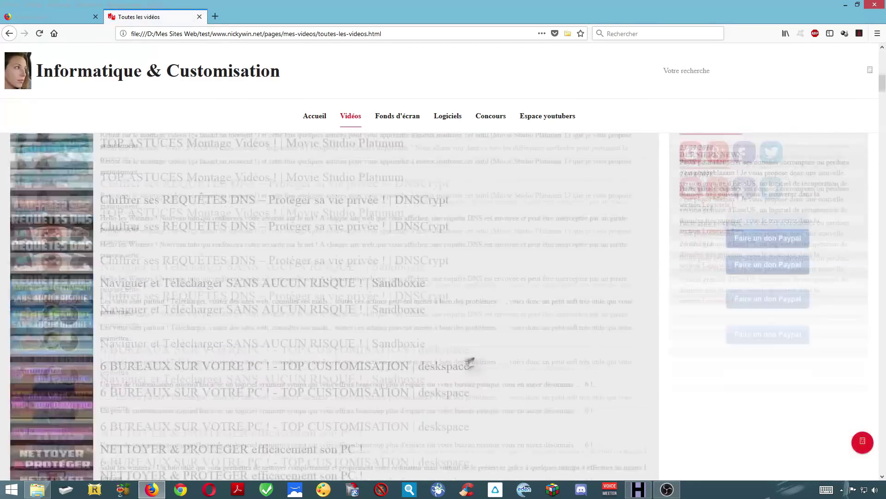
left_click(416, 118)
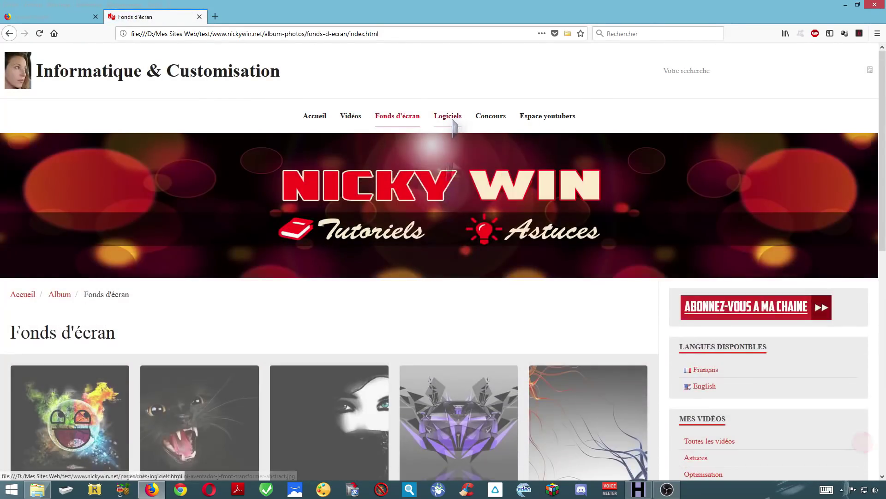
scroll(455, 303, "down", 7)
scroll(134, 238, "up", 3)
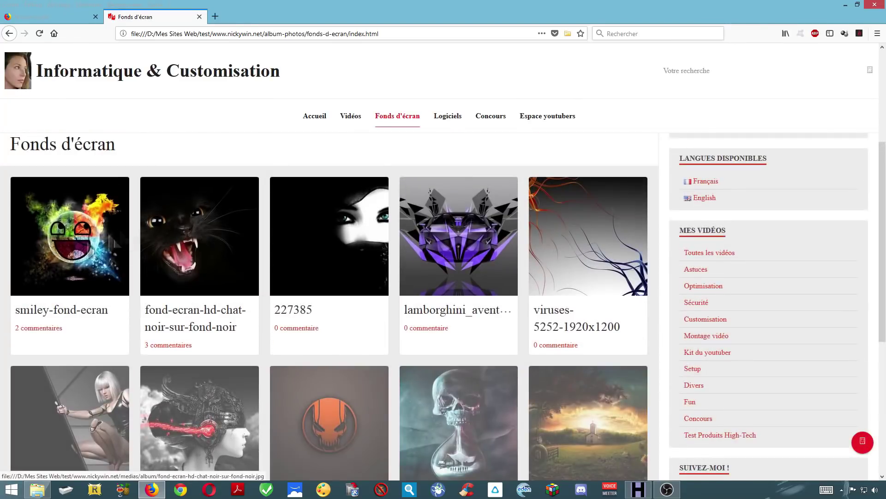
left_click(124, 238)
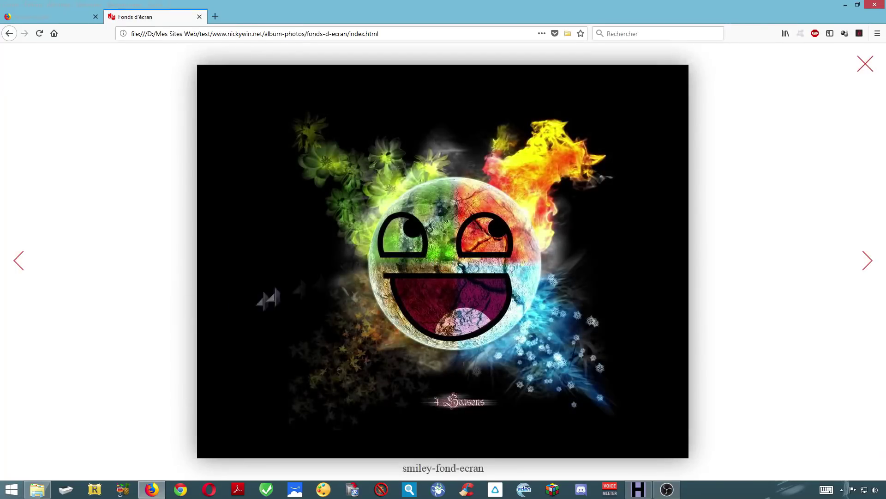
left_click(865, 65)
Step: Look through the copied Logiciels, Espace youtubers and Montage vidéo pages
left_click(447, 116)
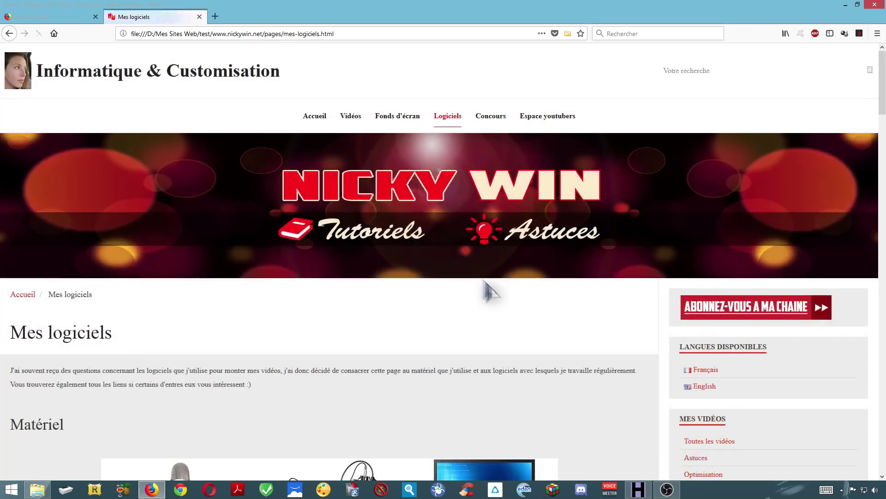
scroll(489, 293, "down", 6)
left_click(547, 115)
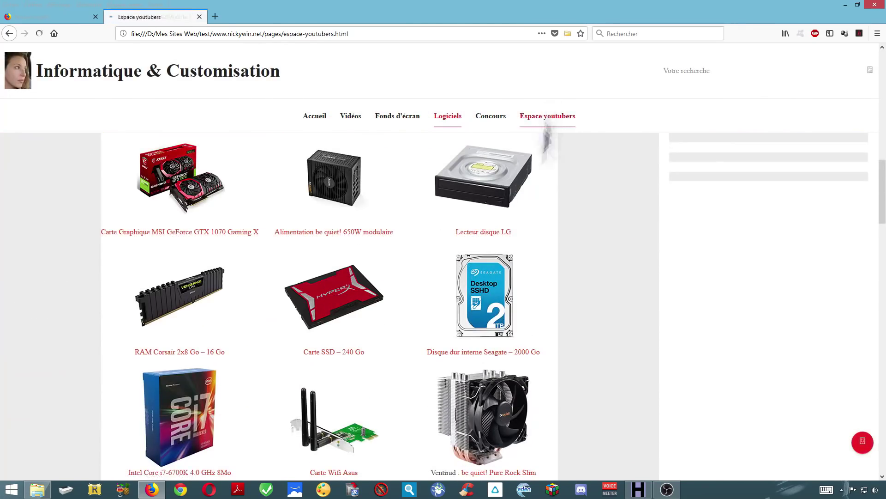
scroll(528, 258, "down", 12)
scroll(715, 297, "up", 7)
left_click(713, 289)
scroll(548, 334, "down", 2)
scroll(536, 331, "down", 10)
scroll(527, 325, "up", 5)
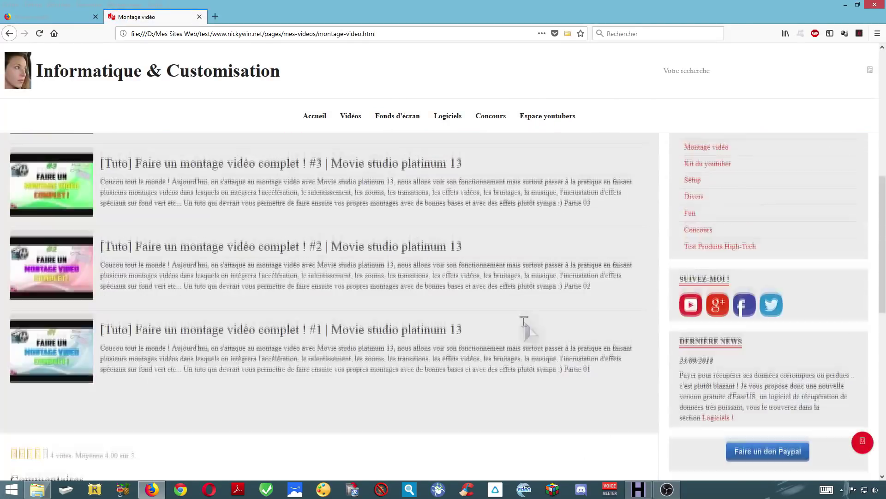
scroll(530, 330, "up", 10)
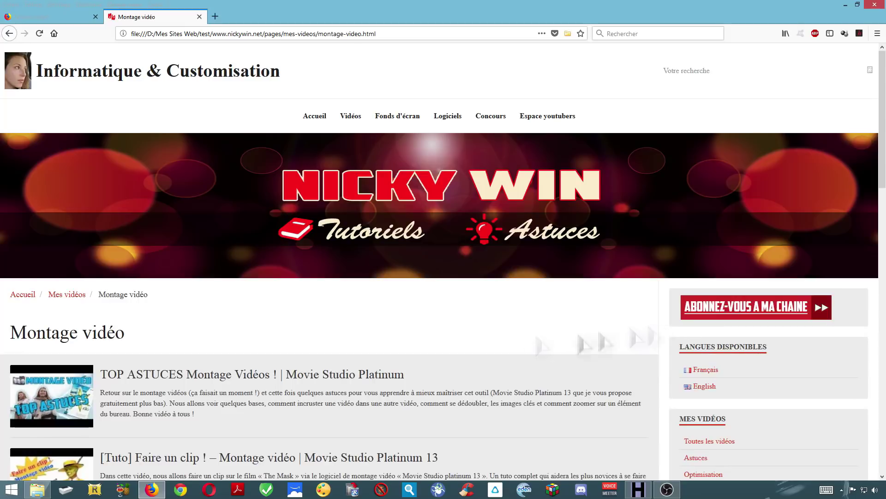
Step: Go back to the copied site's home page, review it, and return to the test folder in File Explorer
left_click(315, 116)
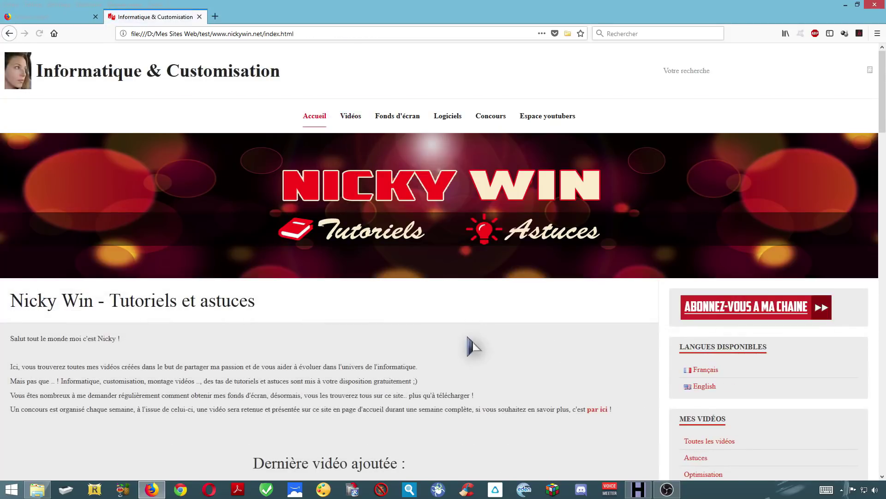
scroll(471, 347, "down", 6)
scroll(521, 355, "down", 12)
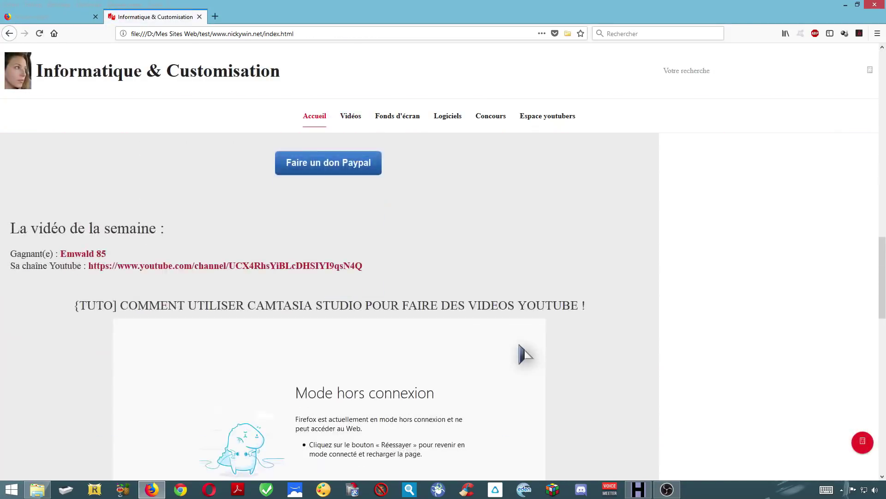
scroll(525, 353, "down", 3)
scroll(524, 352, "up", 15)
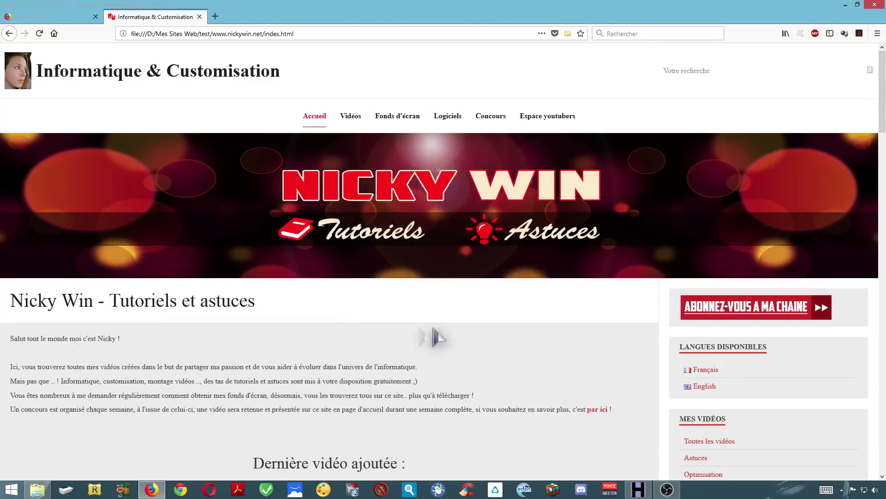
left_click(47, 490)
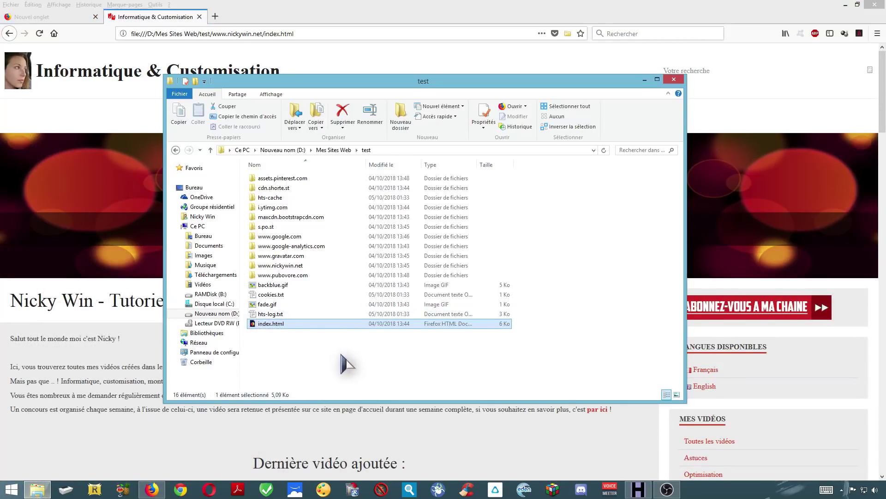
Step: Switch back to WinHTTrack and create a new project named test2 in D:\Mes Sites Web
left_click(644, 80)
scroll(584, 386, "down", 2)
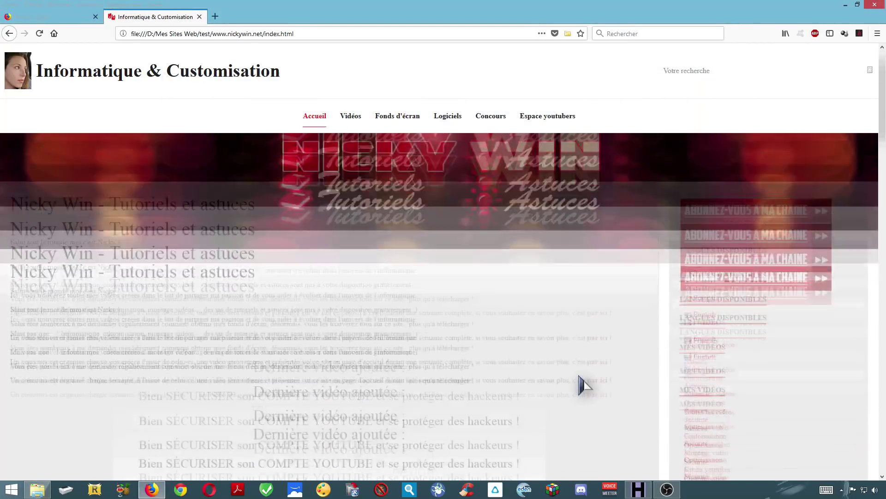
left_click(646, 492)
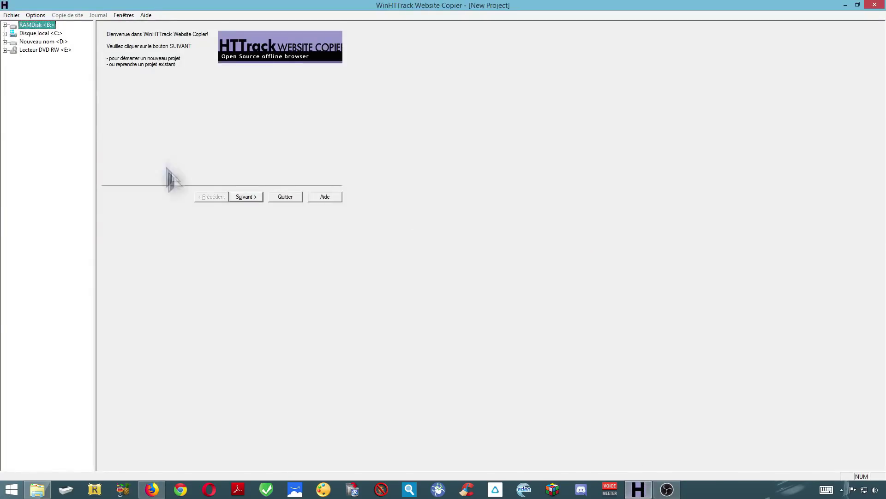
left_click(247, 198)
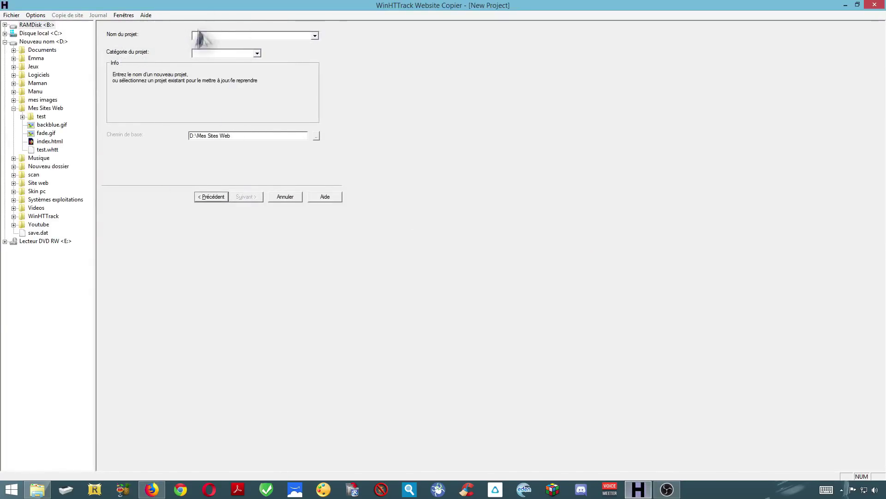
type("test2")
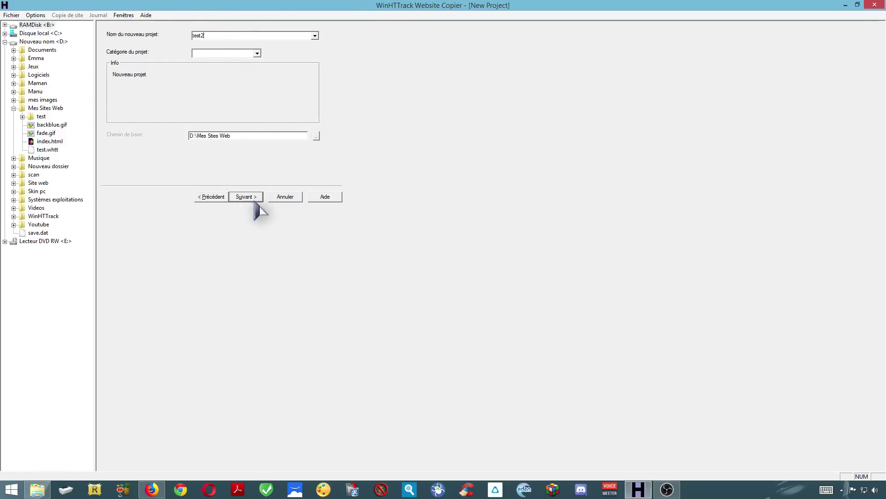
left_click(251, 198)
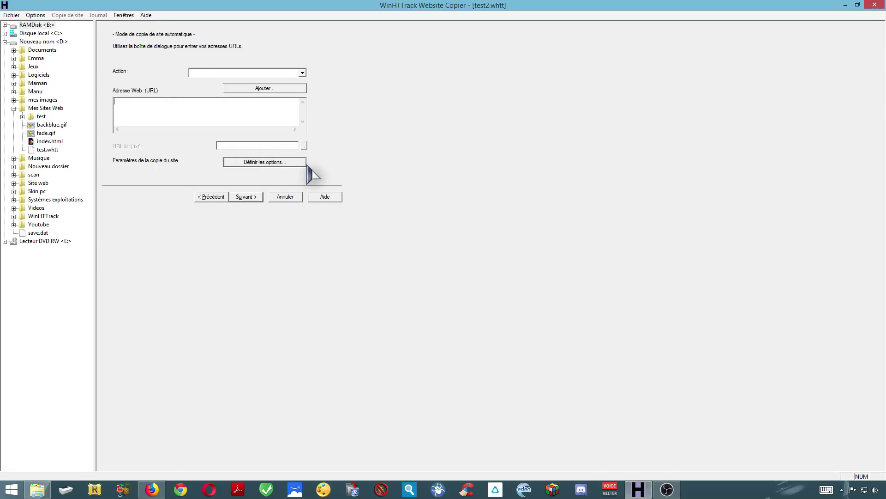
Step: Open the filter rules in the site copy options and start a link exclusion rule with the criterion Fichiers de type
left_click(264, 163)
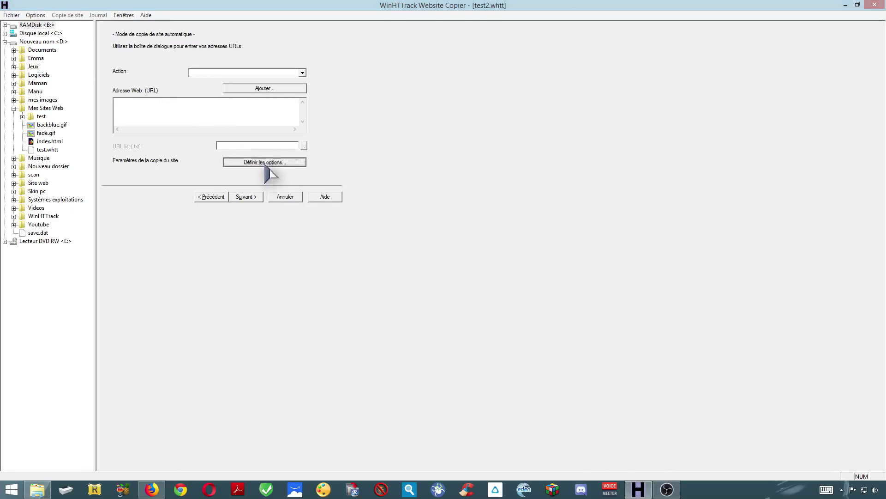
left_click_drag(446, 145, 436, 133)
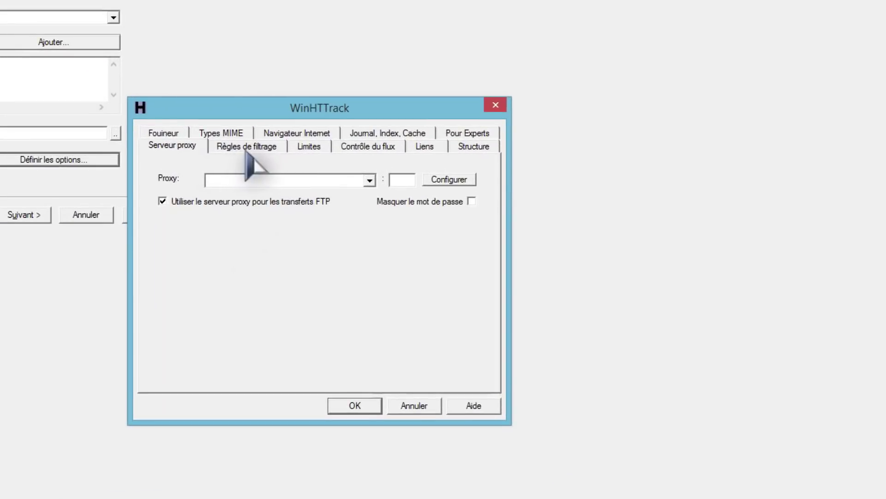
left_click(266, 157)
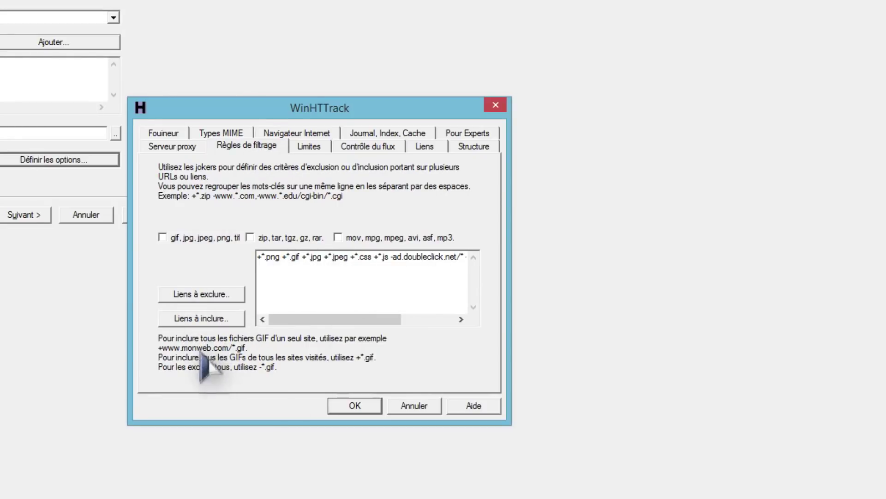
left_click(210, 297)
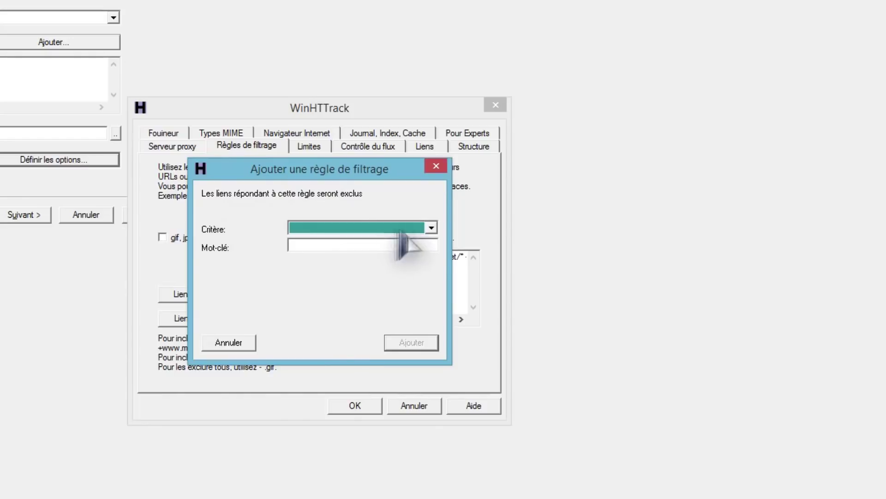
left_click(431, 228)
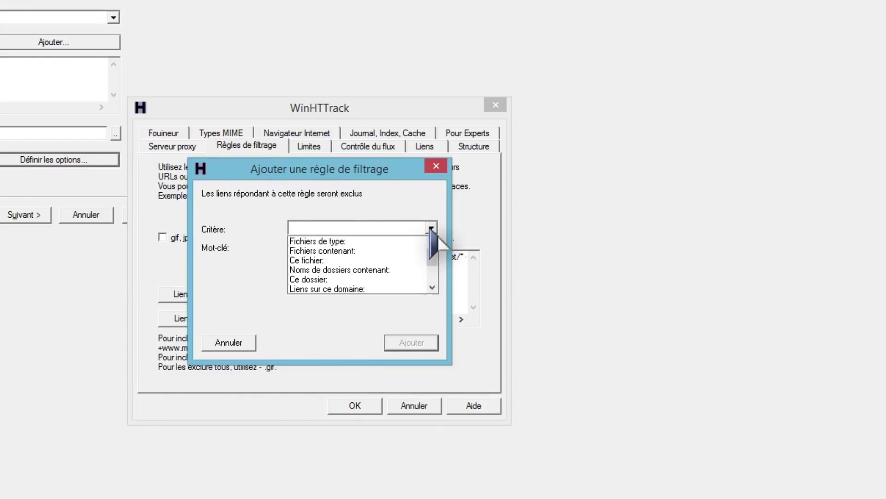
left_click(350, 241)
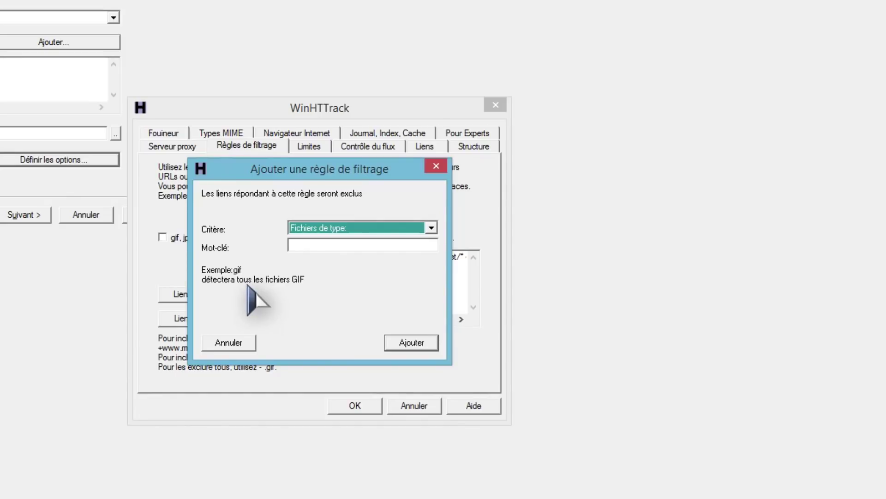
left_click_drag(296, 172, 652, 187)
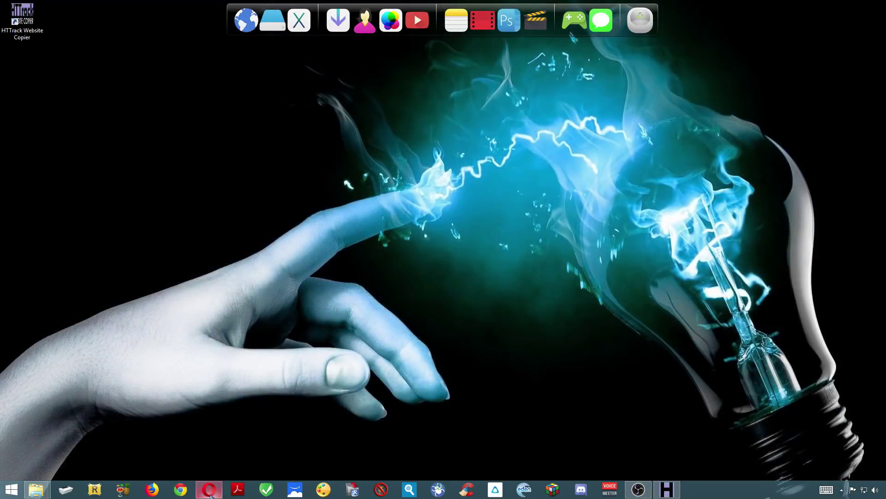
Step: Switch to Opera and view the HTTrack Google Play page and the alternatives Web2Disk and Getleft, then return to the desktop
left_click(209, 490)
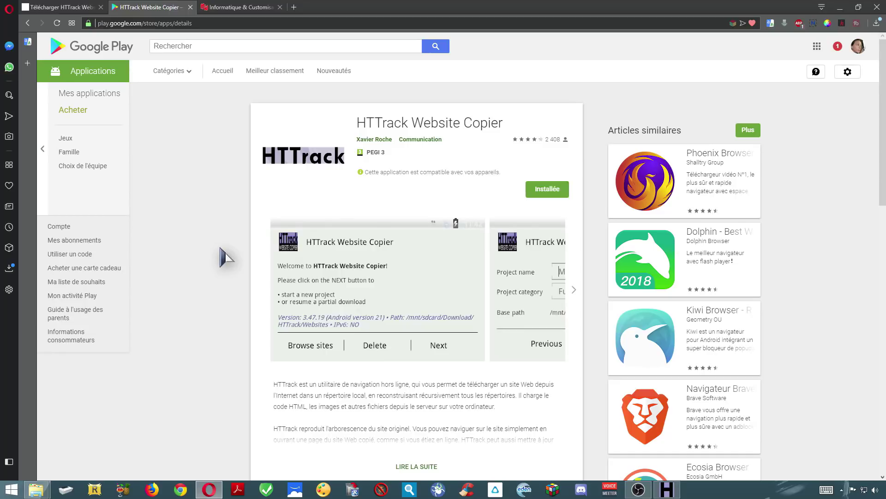
left_click(848, 12)
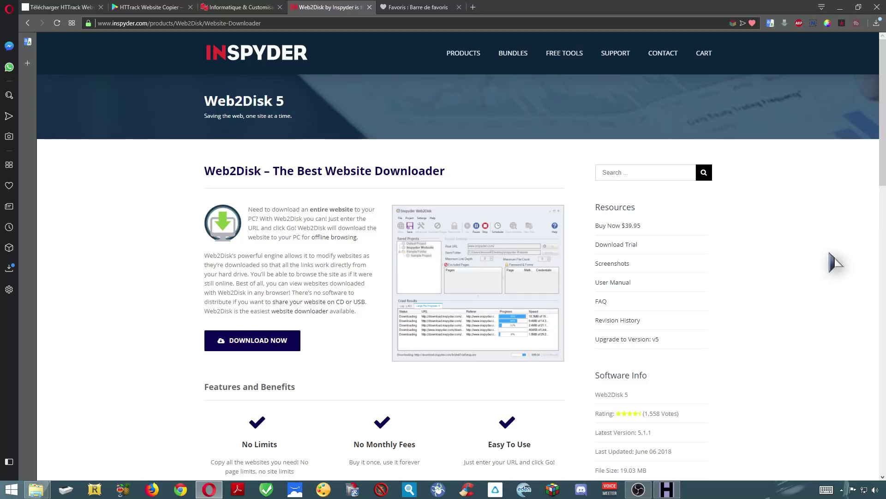
key("alt+Left")
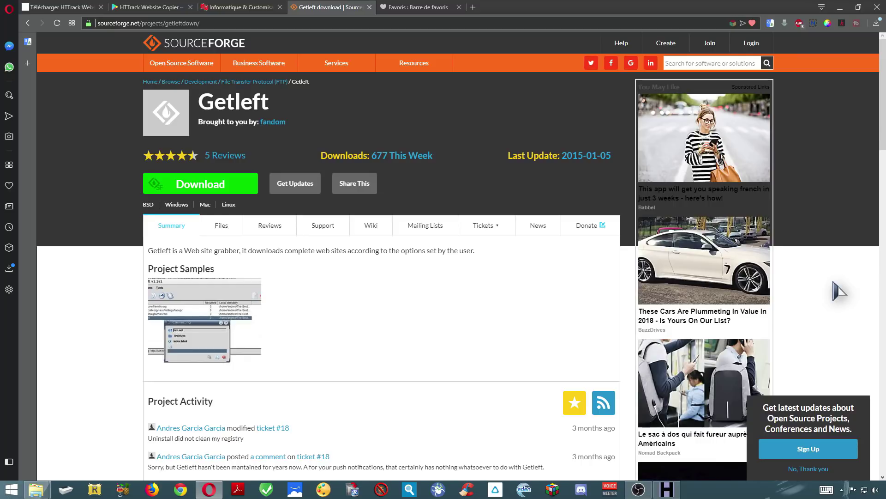
key("super+d")
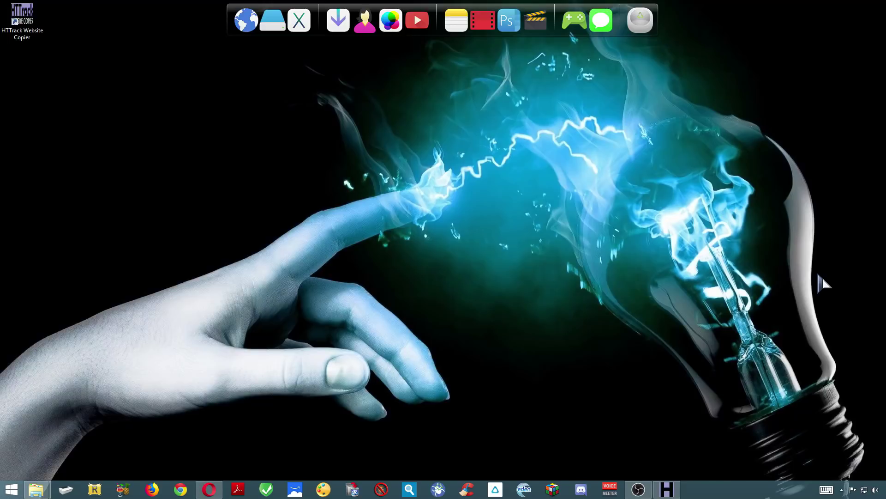
Step: View the available networks in the Windows settings and the connection options of the Livebox Wi-Fi network
mouse_move(884, 5)
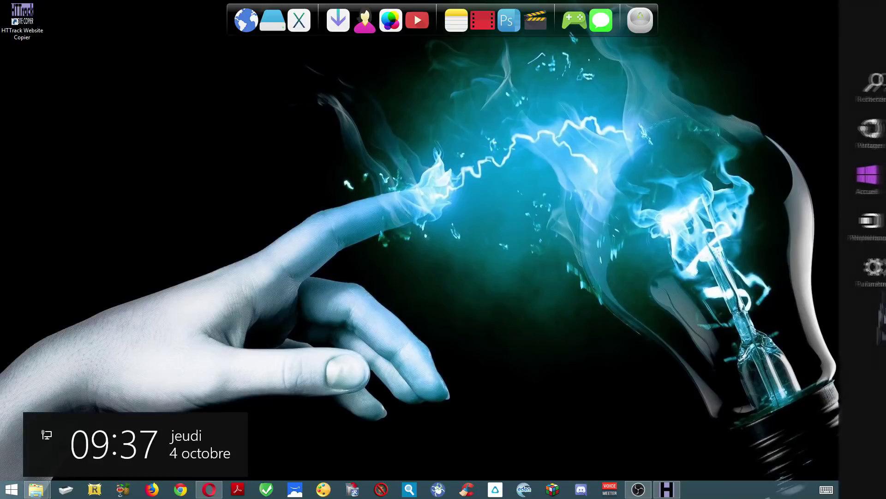
left_click(862, 287)
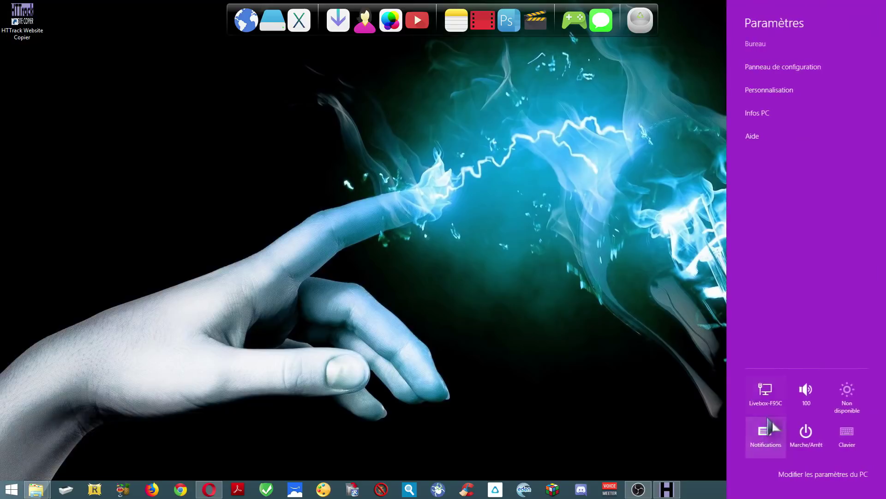
left_click(765, 397)
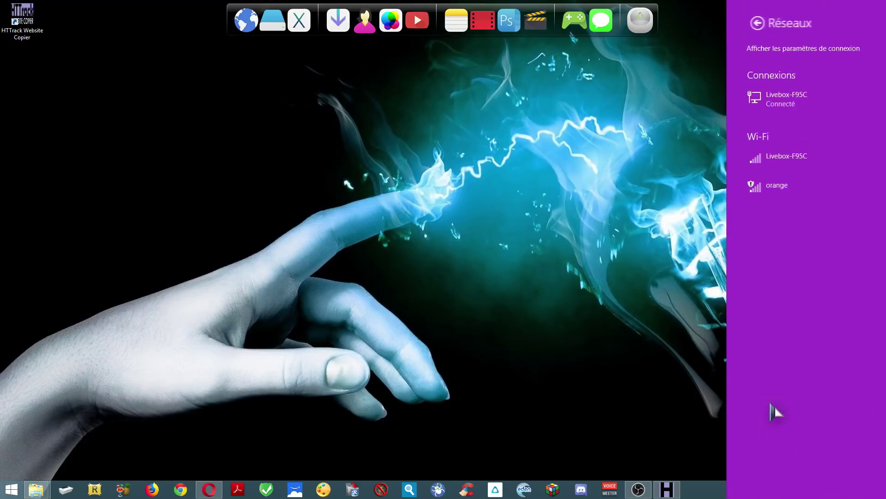
left_click(781, 159)
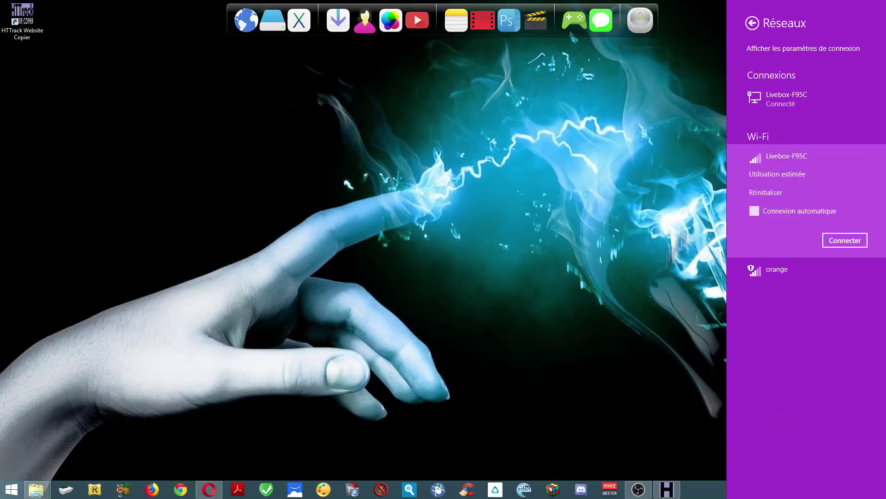
left_click(637, 367)
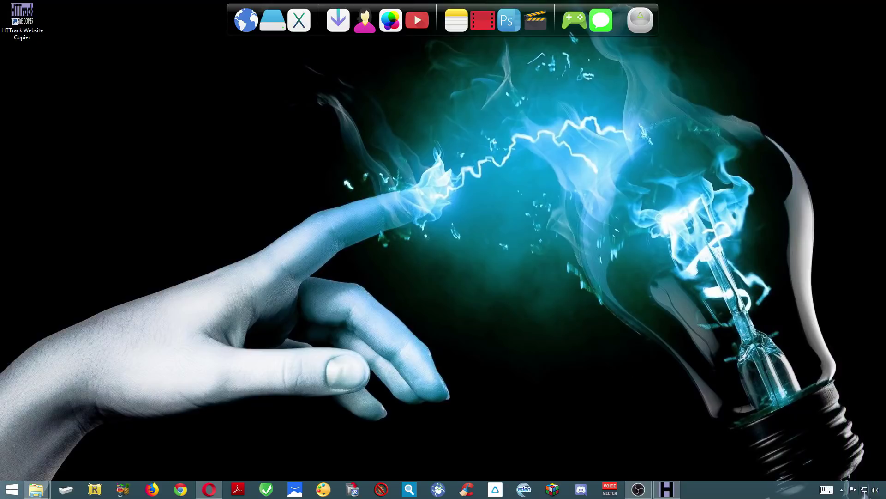
Step: Open the Centre Réseau et partage and disable the Ethernet connection from its status window
right_click(865, 492)
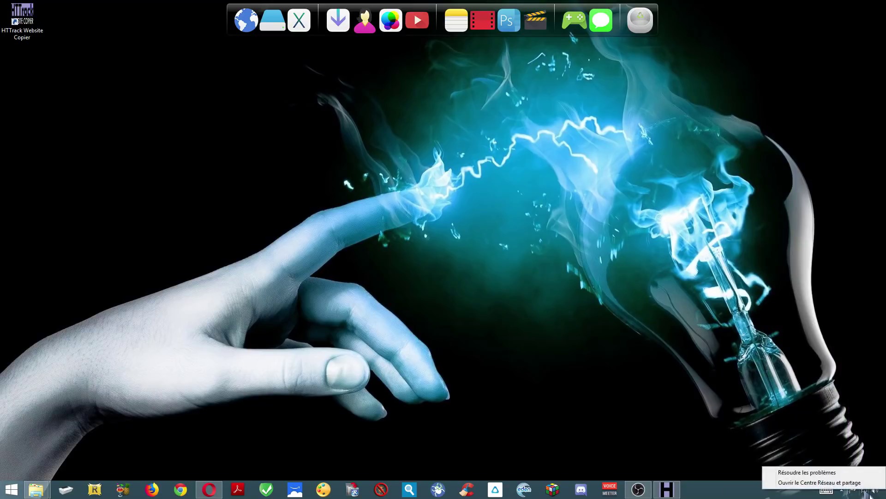
left_click(832, 482)
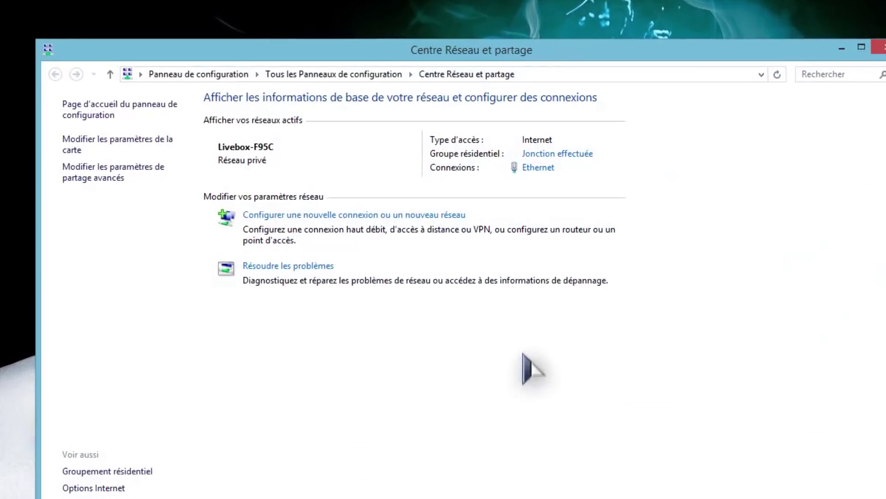
left_click(535, 167)
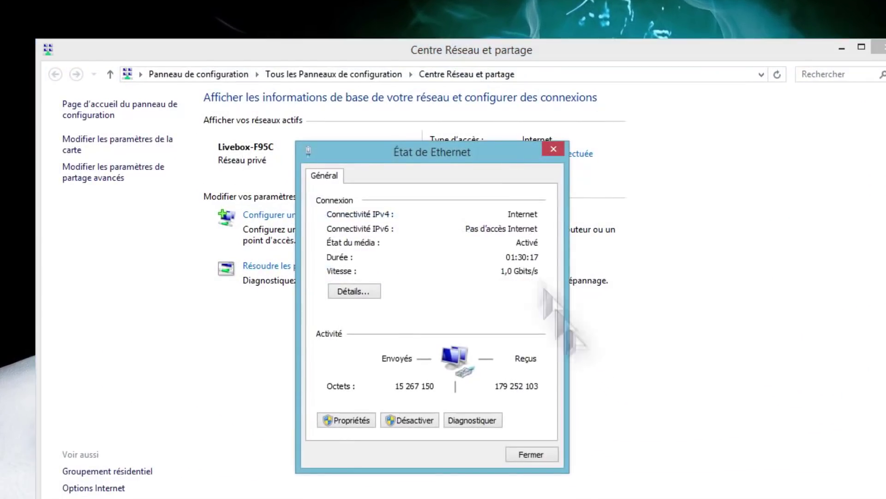
left_click(417, 421)
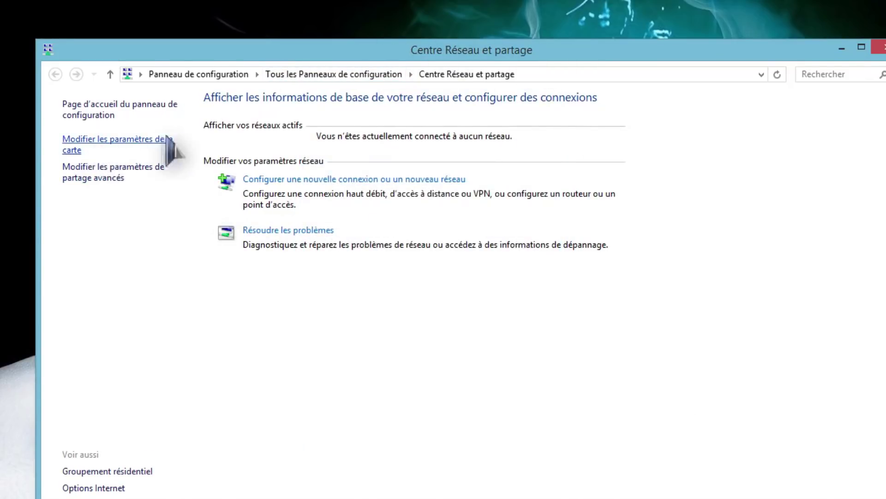
Step: Re-enable the disabled Ethernet adapter in the network adapter settings
left_click(98, 146)
right_click(288, 140)
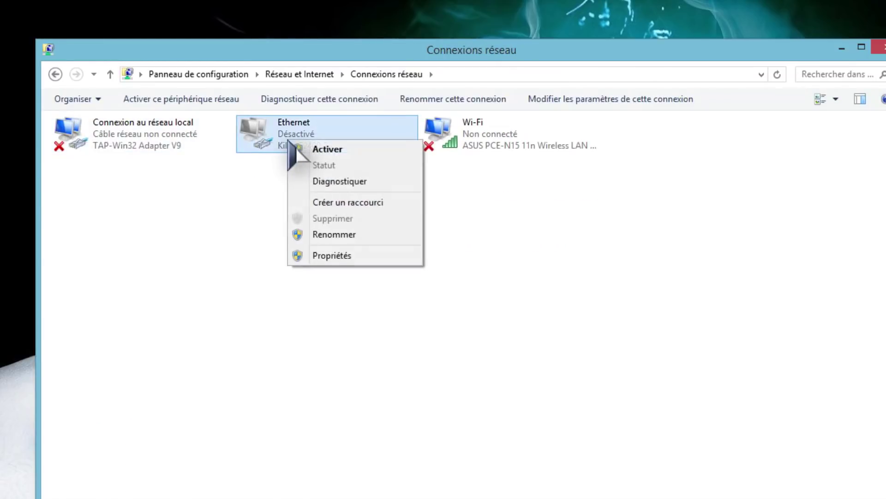
left_click(327, 149)
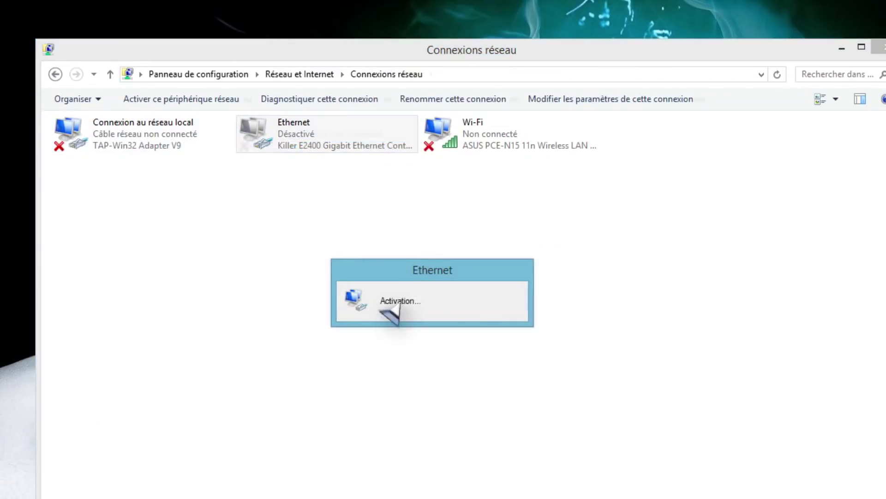